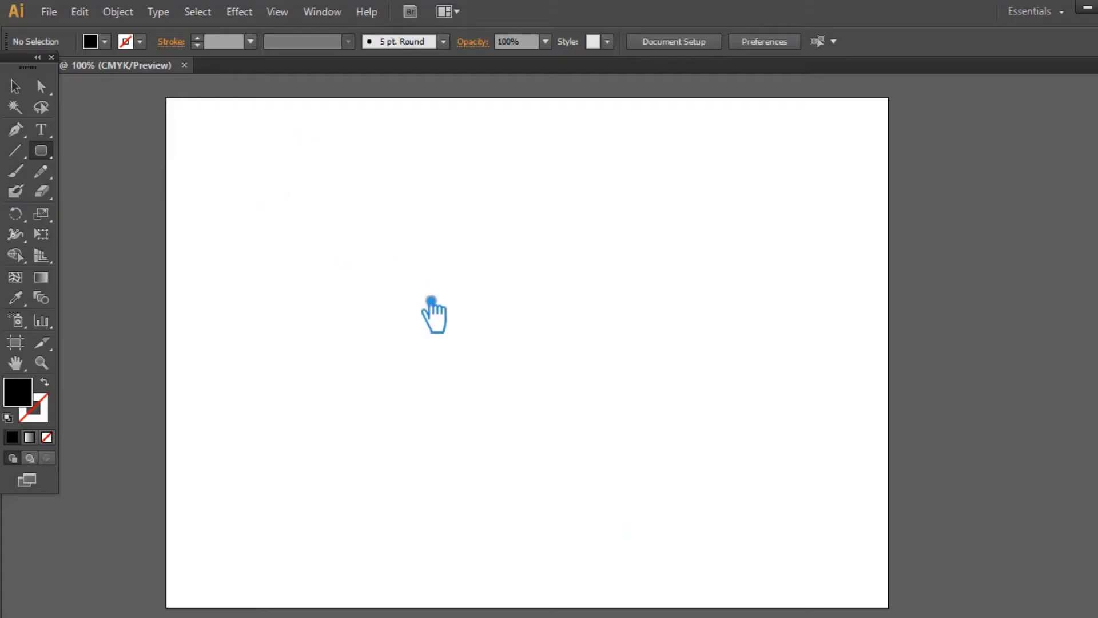
Create a trial rounded rectangle from the size dialog, then delete it
{"action": "left_click", "coordinate": [430, 304]}
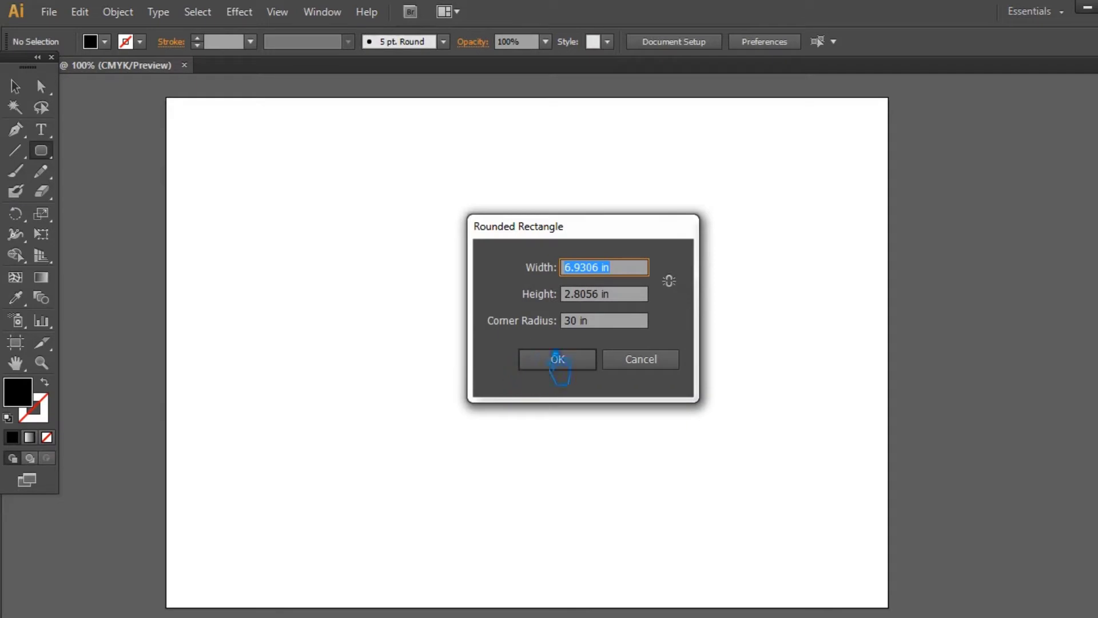
{"action": "left_click", "coordinate": [585, 321]}
{"action": "type", "text": "40"}
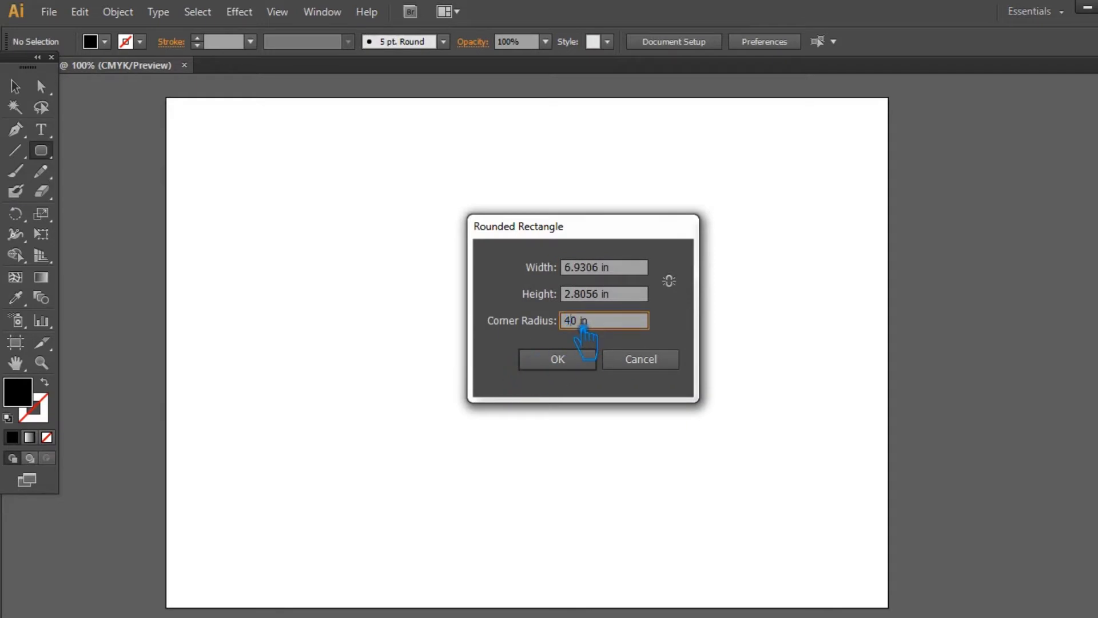
{"action": "left_click", "coordinate": [568, 358]}
{"action": "key", "text": "v"}
{"action": "key", "text": "Delete"}
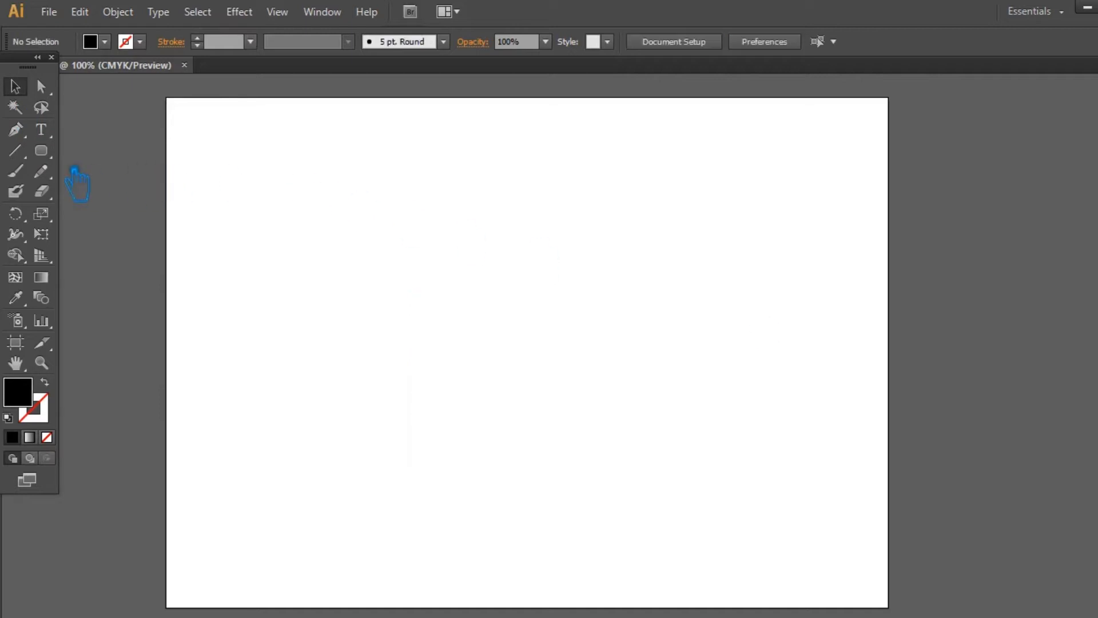
Draw a tall black pill-shaped rounded rectangle on the artboard
{"action": "left_click", "coordinate": [41, 150]}
{"action": "left_click_drag", "start_coordinate": [296, 164], "coordinate": [529, 530]}
{"action": "left_click_drag", "start_coordinate": [576, 478], "coordinate": [554, 473]}
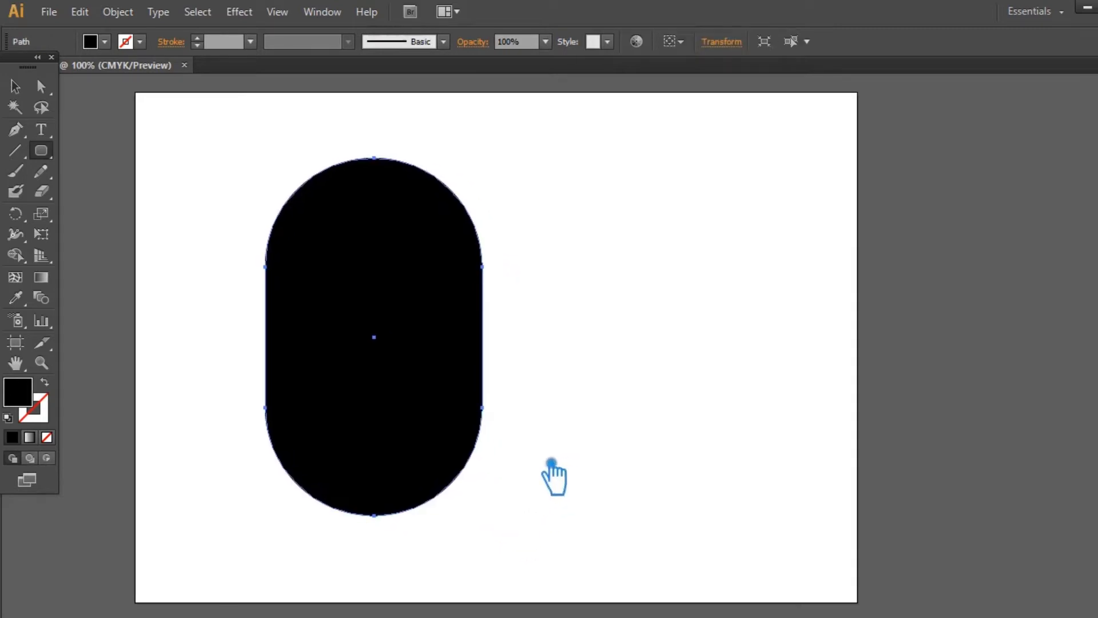
Draw a wide rectangle covering the pill's upper half and select both shapes
{"action": "left_click_drag", "start_coordinate": [59, 162], "coordinate": [115, 147]}
{"action": "mouse_move", "coordinate": [147, 109]}
{"action": "left_mouse_down"}
{"action": "mouse_move", "coordinate": [507, 319]}
{"action": "mouse_move", "coordinate": [568, 314]}
{"action": "mouse_move", "coordinate": [572, 294]}
{"action": "left_mouse_up"}
{"action": "left_click", "coordinate": [434, 320], "text": "shift"}
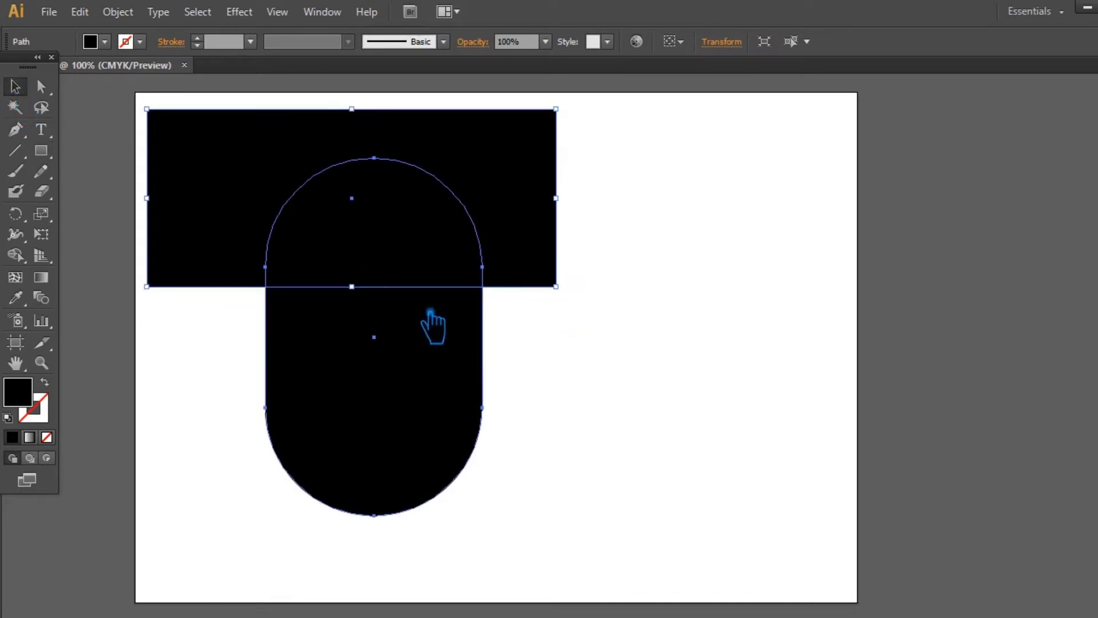
Subtract the rectangle from the pill with Pathfinder Minus Front
{"action": "key", "text": "ctrl+shift+F9"}
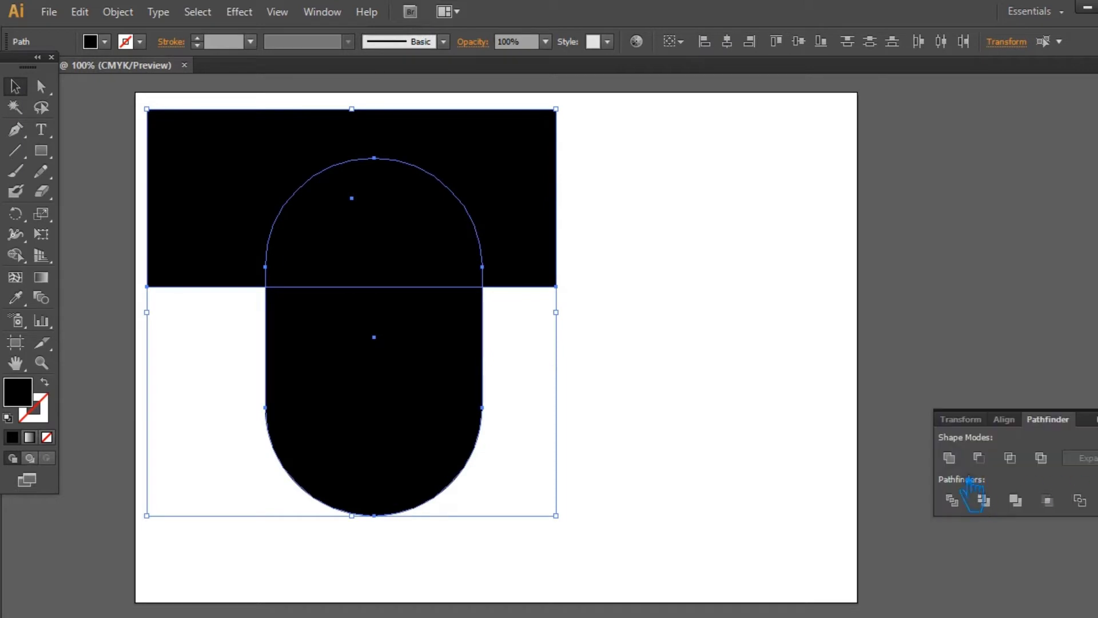
{"action": "left_click", "coordinate": [989, 460]}
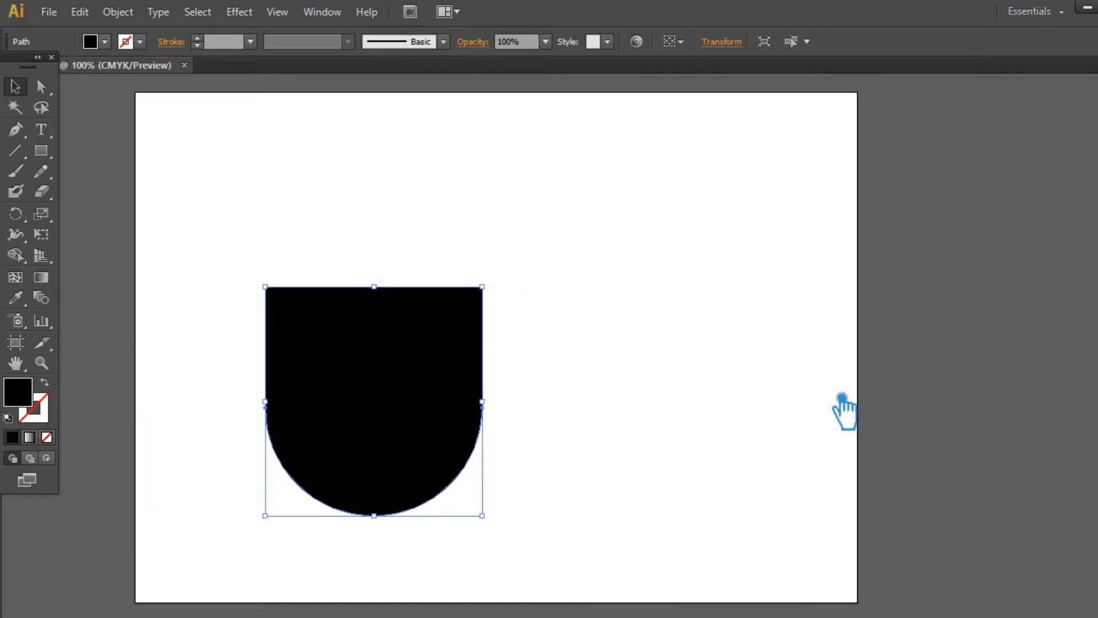
{"action": "left_click", "coordinate": [709, 437]}
Move the shield toward the page centre, scale it down, and zoom in on it
{"action": "mouse_move", "coordinate": [378, 407]}
{"action": "left_mouse_down"}
{"action": "mouse_move", "coordinate": [462, 387]}
{"action": "mouse_move", "coordinate": [492, 363]}
{"action": "left_mouse_up"}
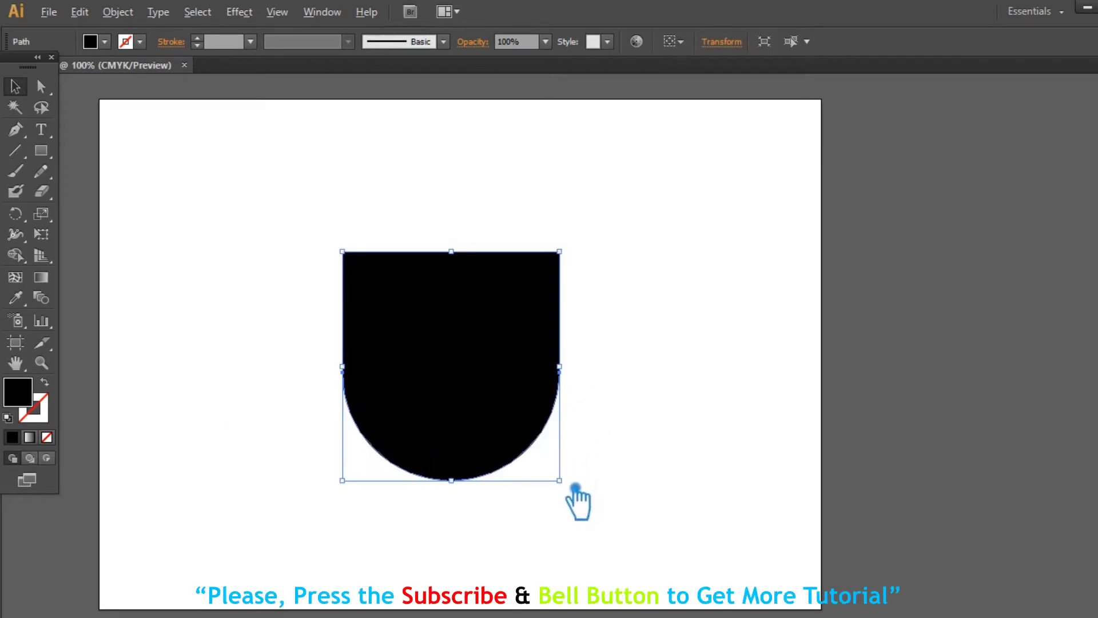
{"action": "left_click_drag", "start_coordinate": [560, 482], "coordinate": [519, 437]}
{"action": "left_click", "coordinate": [638, 449]}
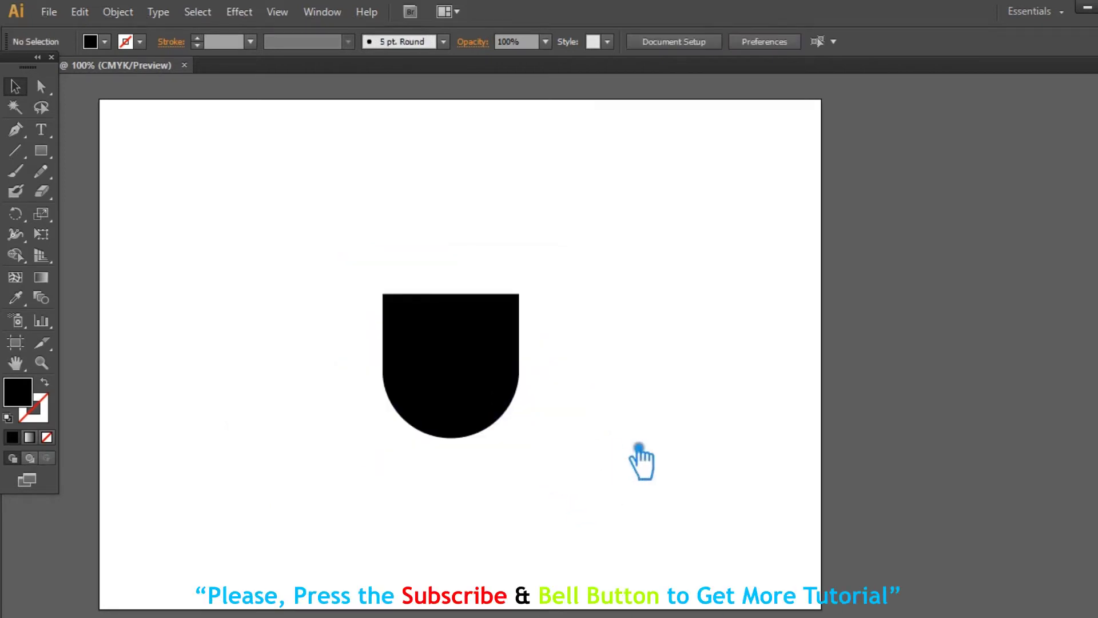
{"action": "key", "text": "ctrl+equal"}
{"action": "key", "text": "ctrl+equal"}
{"action": "left_click_drag", "start_coordinate": [458, 444], "coordinate": [743, 472]}
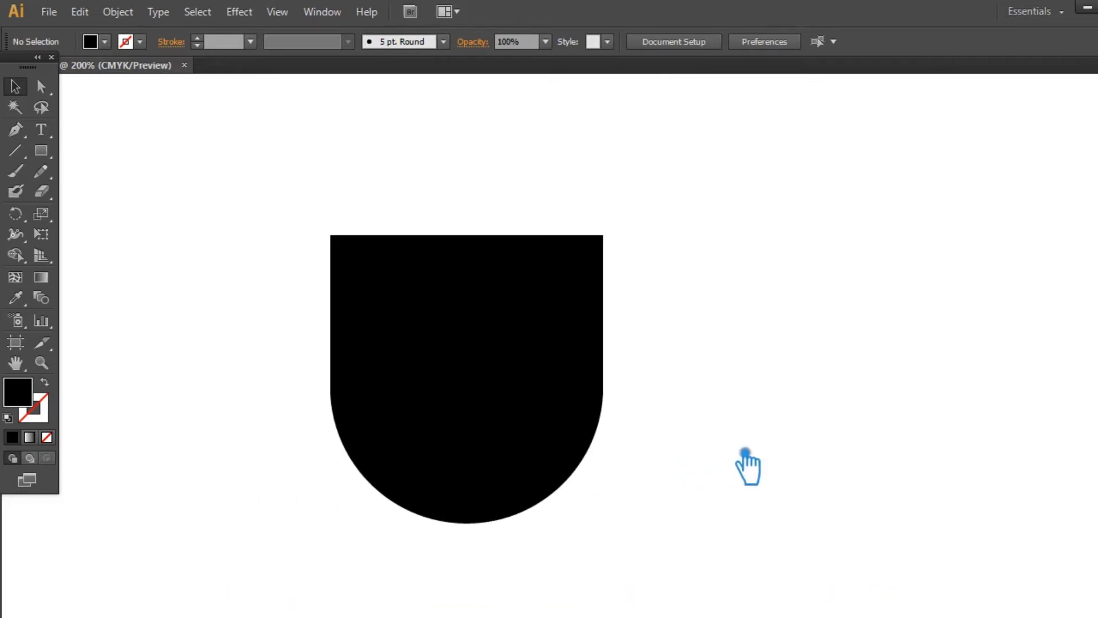
Swap the shield's fill to a black stroke and settle its weight at 18 pt after trying 10 and 20
{"action": "left_click", "coordinate": [551, 440]}
{"action": "left_click", "coordinate": [46, 383]}
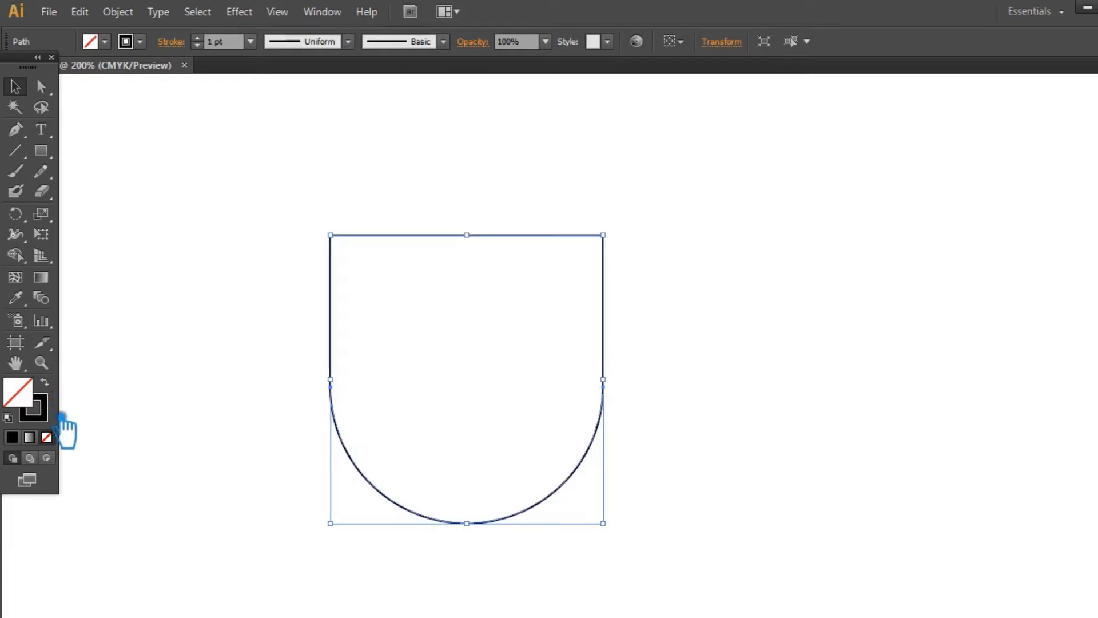
{"action": "left_click", "coordinate": [251, 41]}
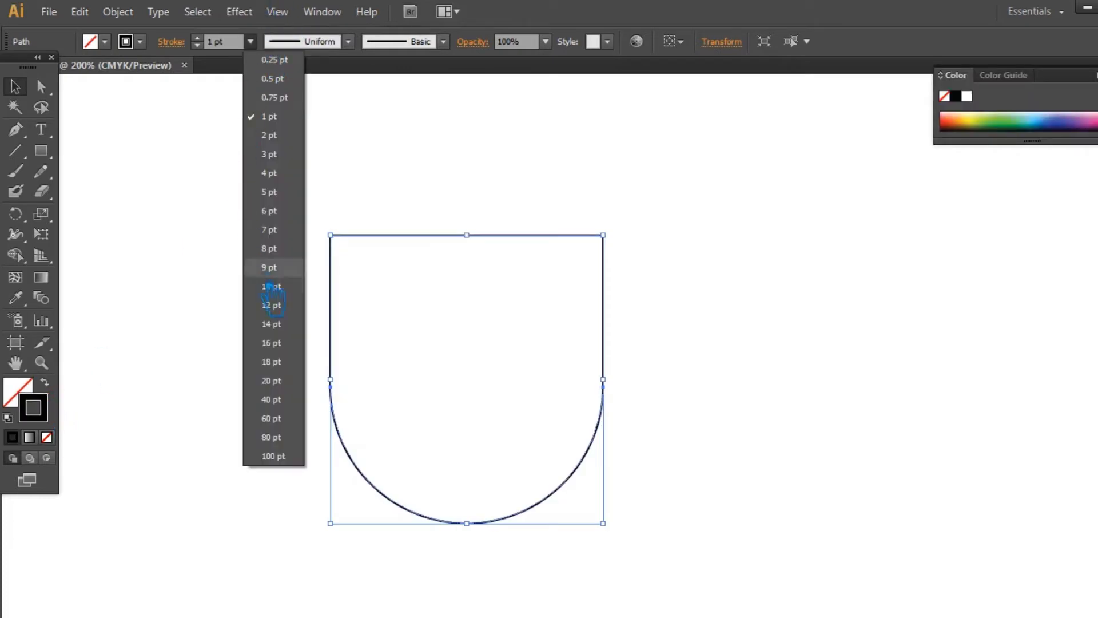
{"action": "left_click", "coordinate": [295, 286]}
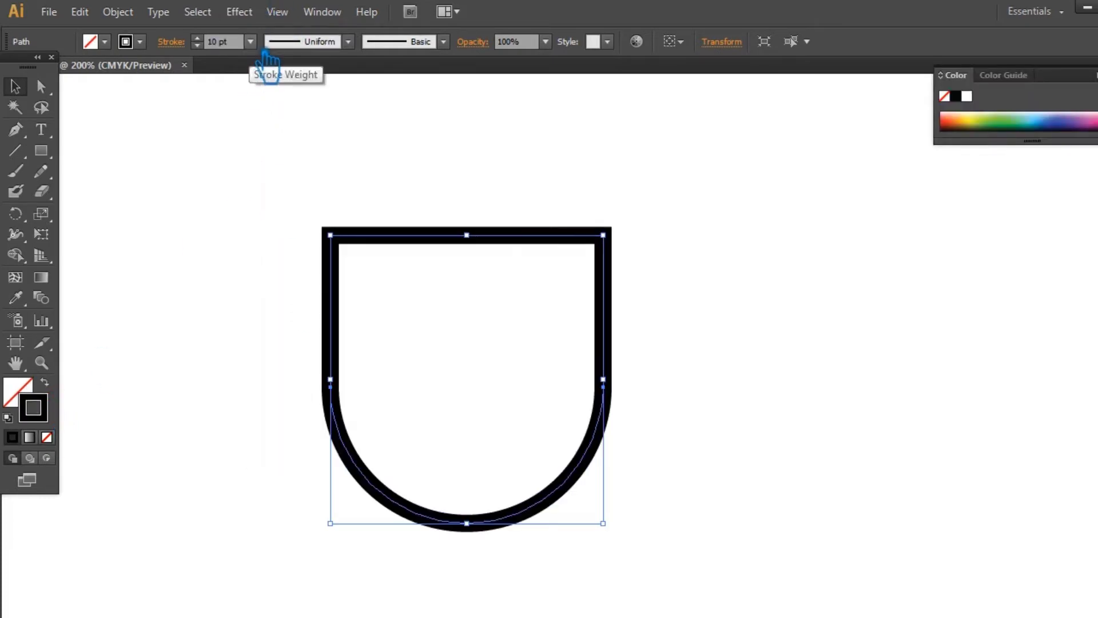
{"action": "left_click", "coordinate": [251, 41]}
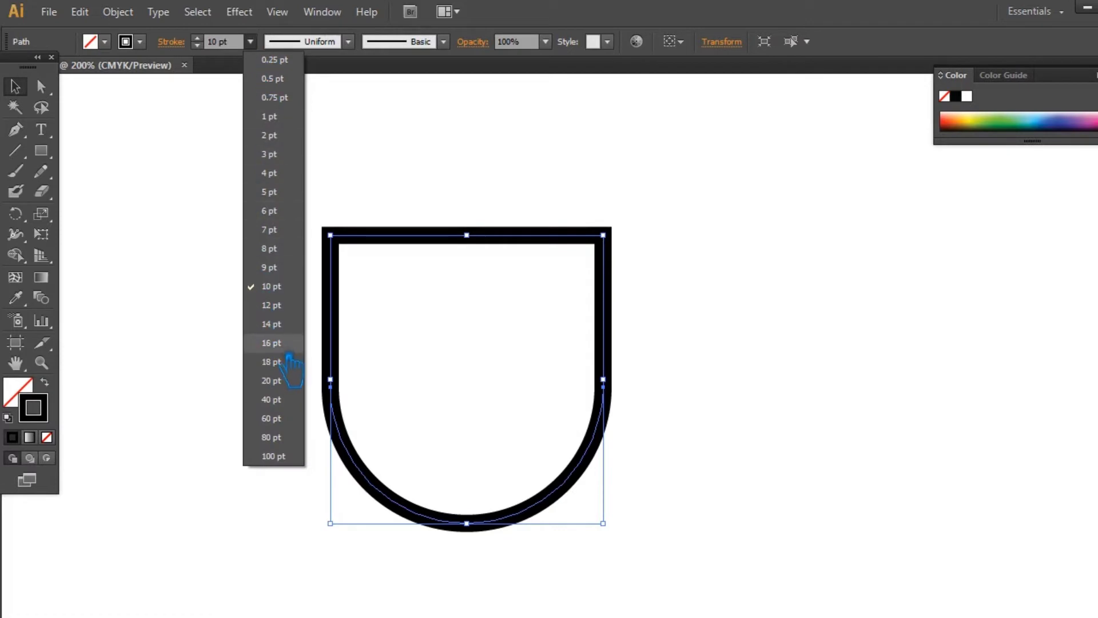
{"action": "left_click", "coordinate": [287, 380]}
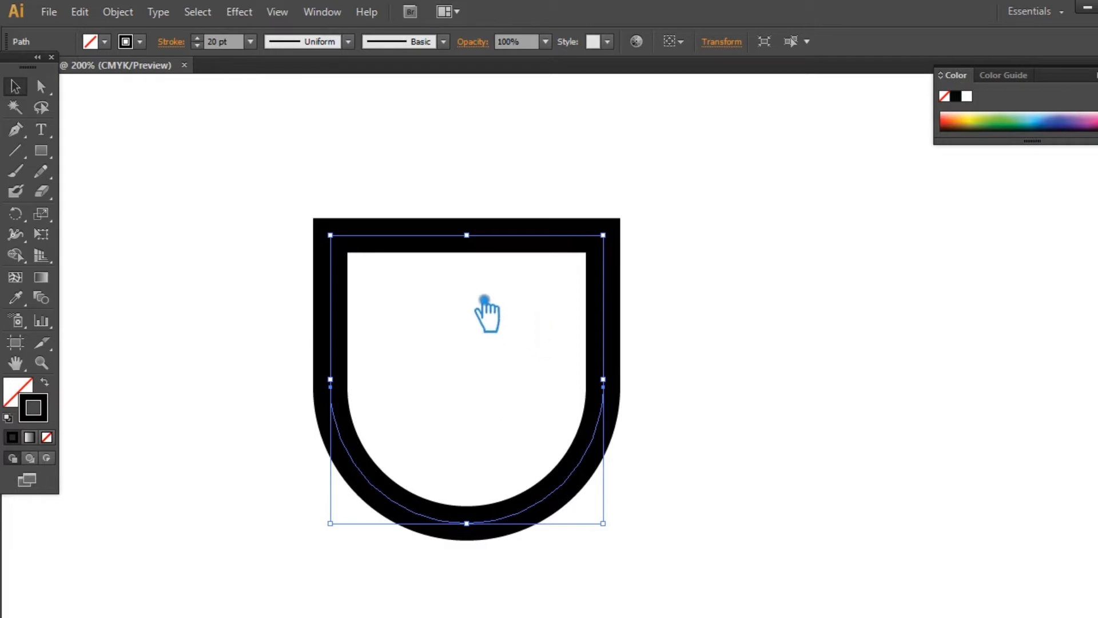
{"action": "left_click", "coordinate": [250, 41]}
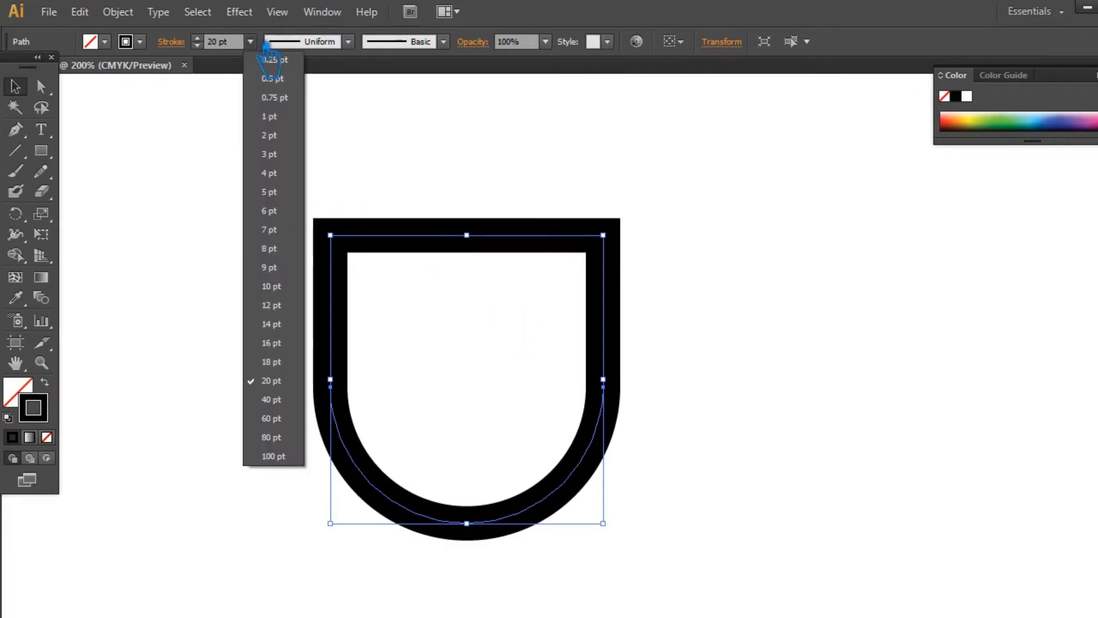
{"action": "left_click", "coordinate": [283, 363]}
{"action": "left_click", "coordinate": [278, 359]}
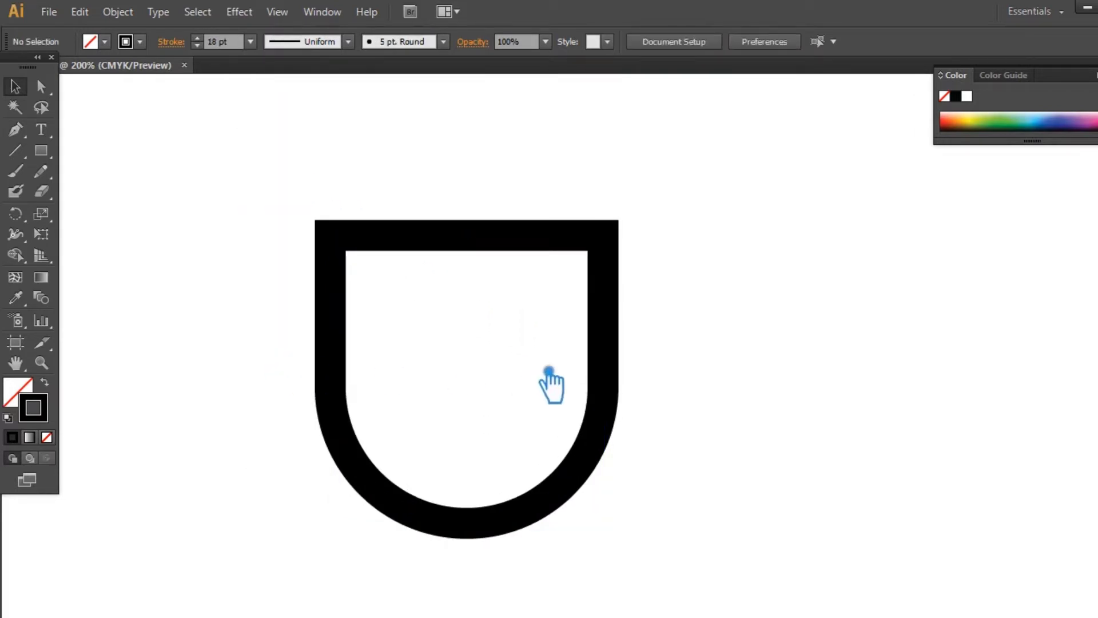
{"action": "left_click", "coordinate": [622, 345]}
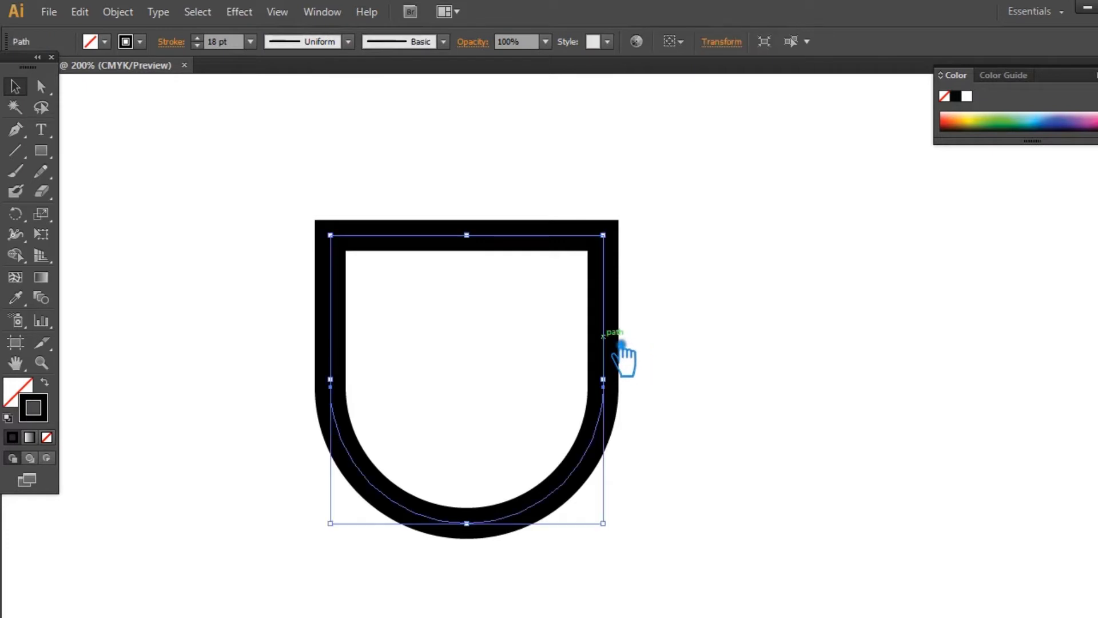
{"action": "key", "text": "a"}
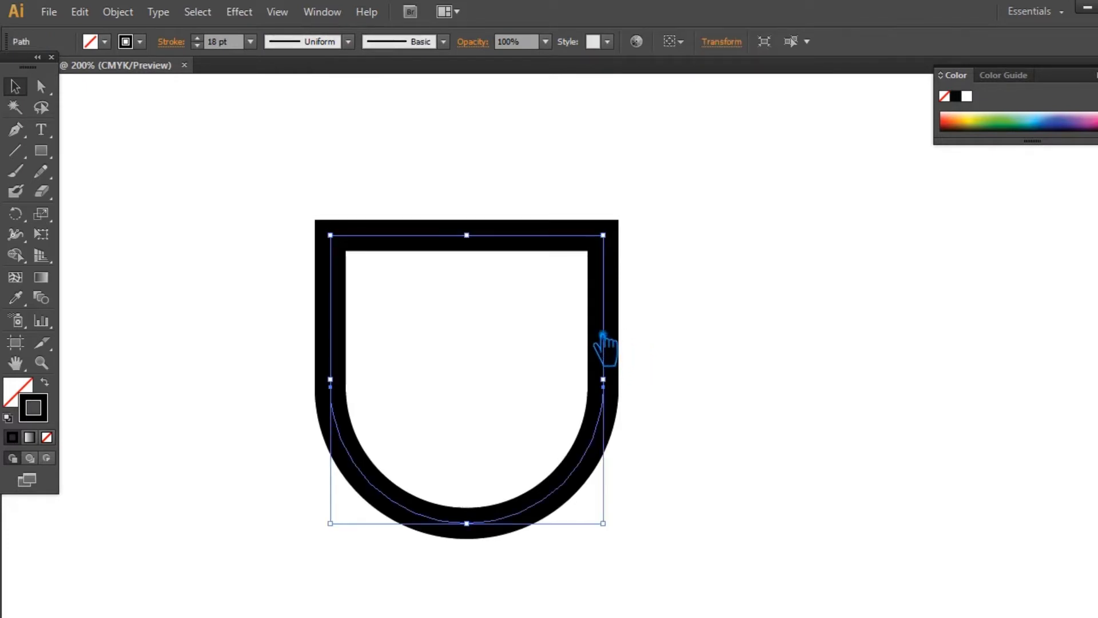
Alt-drag the top-right corner to place a smaller shield copy inside the original
{"action": "left_click", "coordinate": [604, 237]}
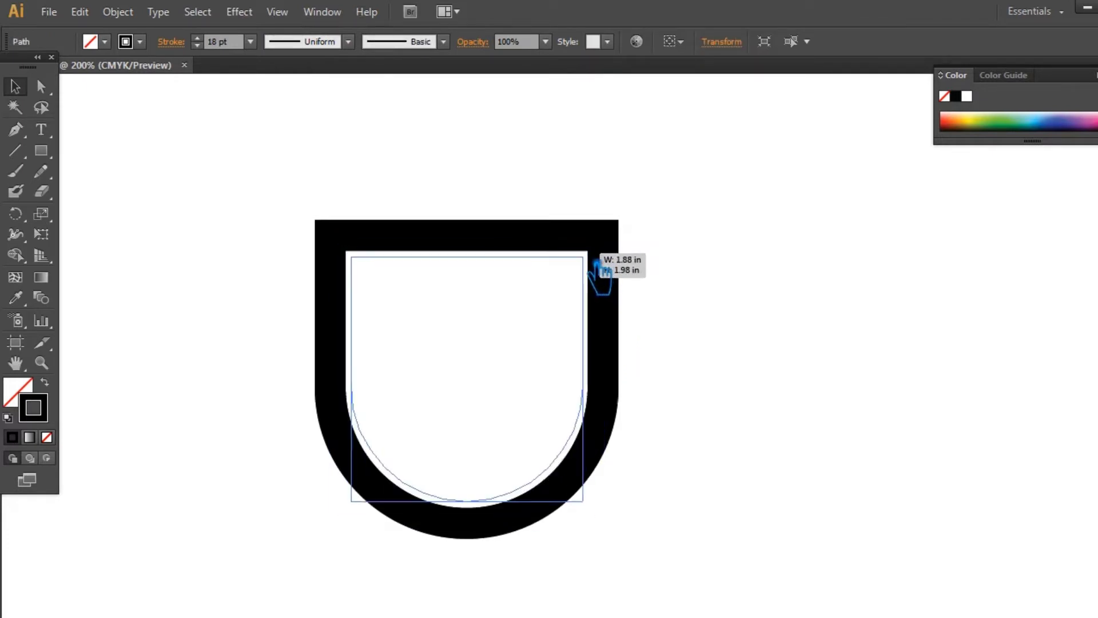
{"action": "left_click_drag", "start_coordinate": [608, 256], "coordinate": [570, 281]}
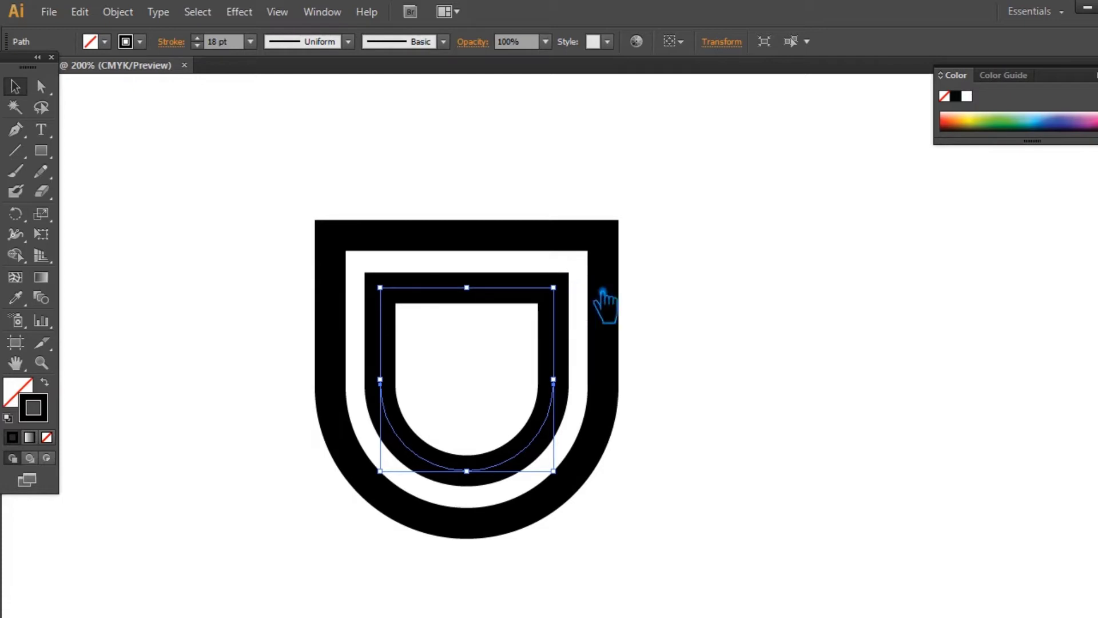
{"action": "left_click", "coordinate": [795, 315]}
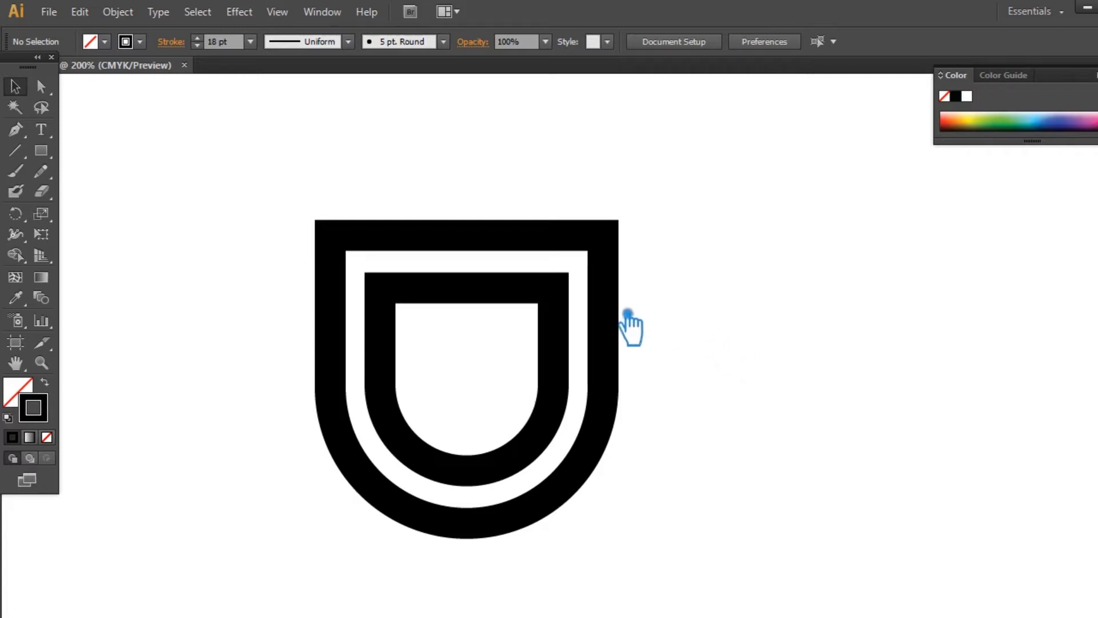
Hide the bounding box and Alt-drag a larger shield copy around the others
{"action": "left_click", "coordinate": [604, 313]}
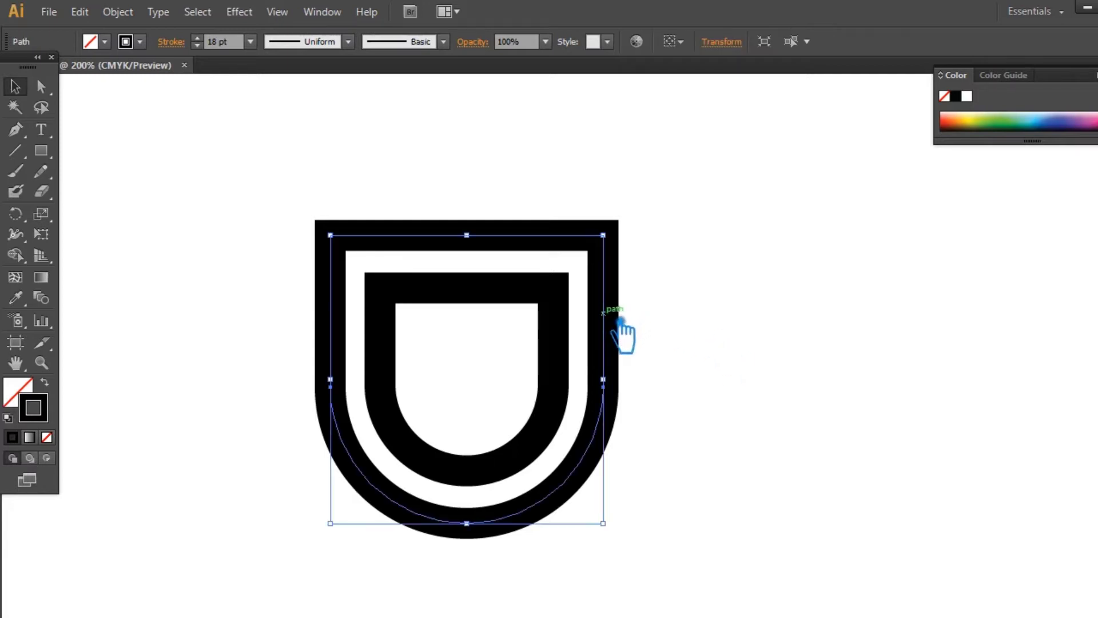
{"action": "key", "text": "ctrl+shift+b"}
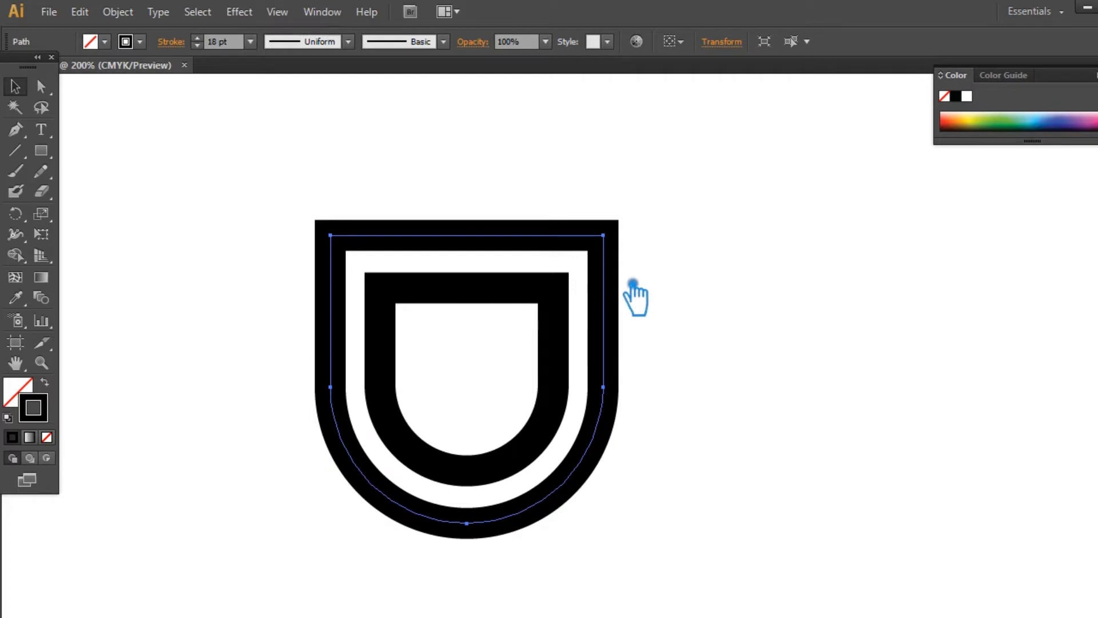
{"action": "left_click_drag", "start_coordinate": [607, 236], "coordinate": [678, 172]}
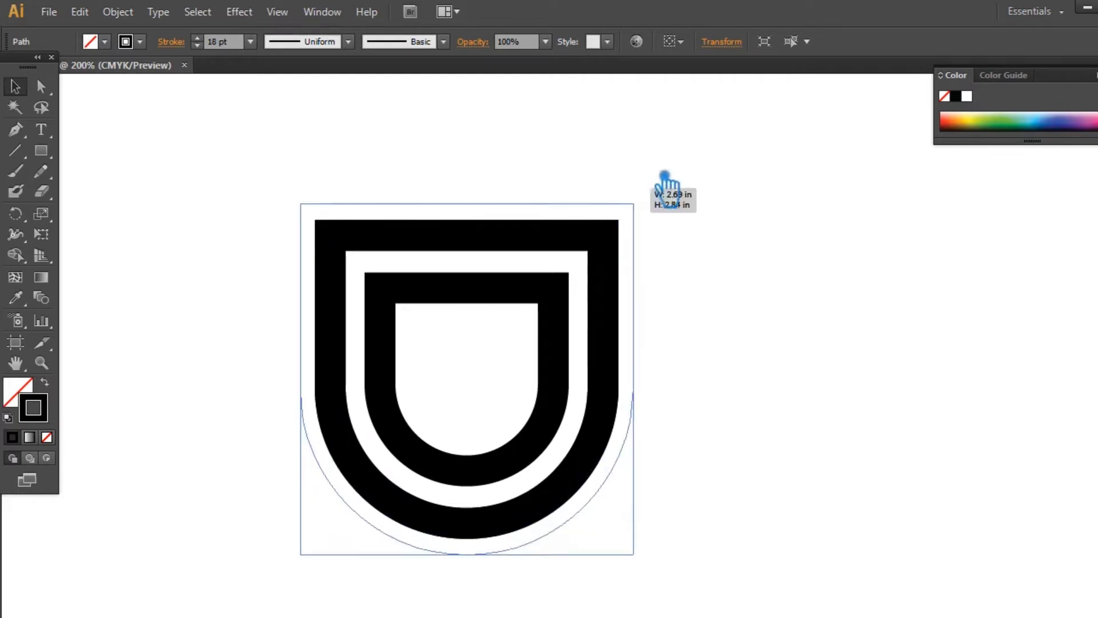
{"action": "left_click_drag", "start_coordinate": [677, 163], "coordinate": [676, 163]}
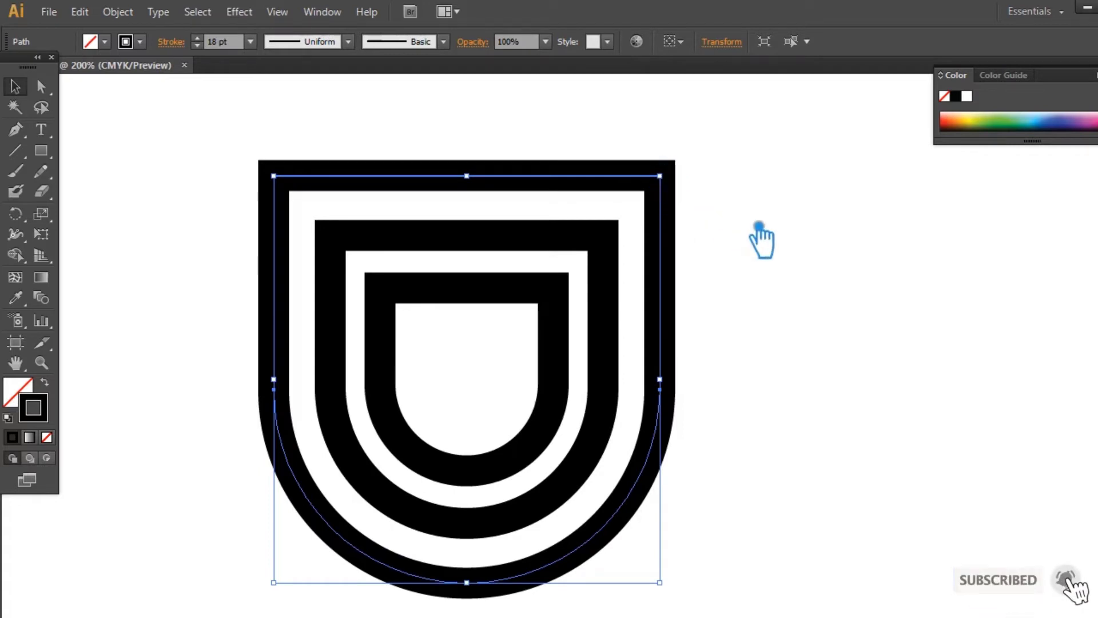
{"action": "left_click", "coordinate": [850, 247]}
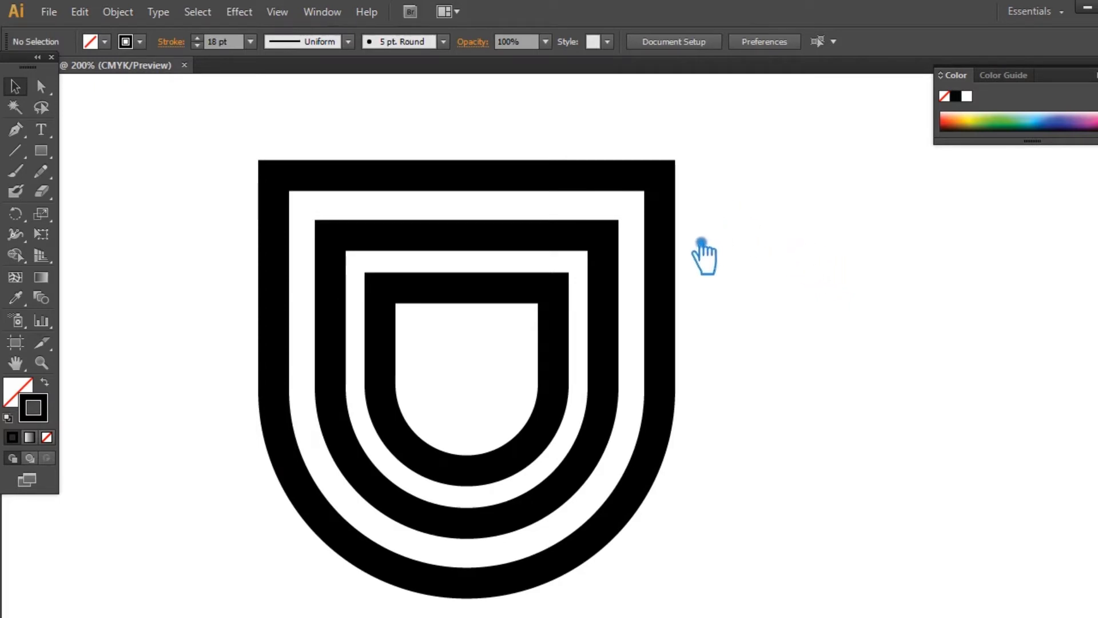
Undo a stray diagonal line and return to the Selection tool
{"action": "mouse_move", "coordinate": [274, 584]}
{"action": "left_mouse_down"}
{"action": "mouse_move", "coordinate": [274, 167]}
{"action": "mouse_move", "coordinate": [412, 316]}
{"action": "left_mouse_up"}
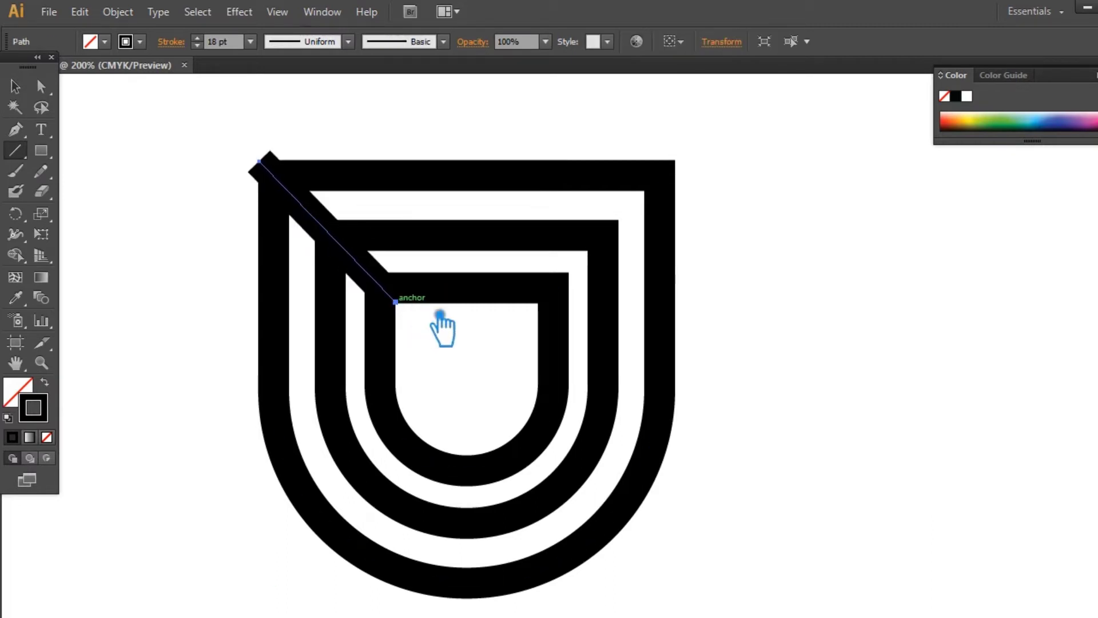
{"action": "key", "text": "ctrl+z"}
{"action": "left_click", "coordinate": [14, 86]}
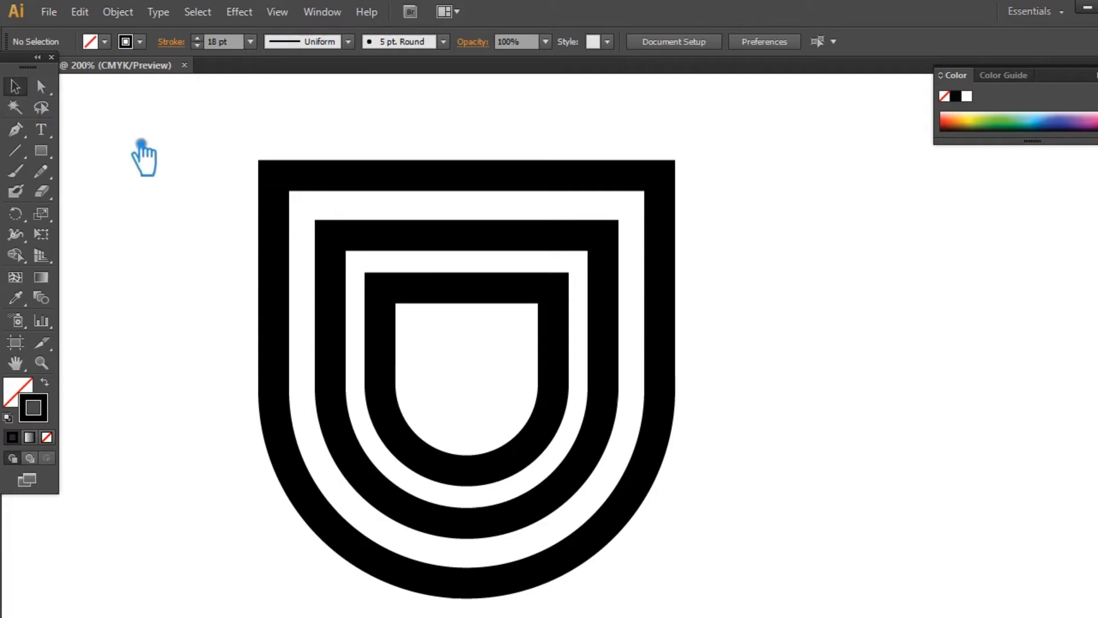
{"action": "left_click_drag", "start_coordinate": [174, 120], "coordinate": [741, 369]}
{"action": "left_click", "coordinate": [820, 362]}
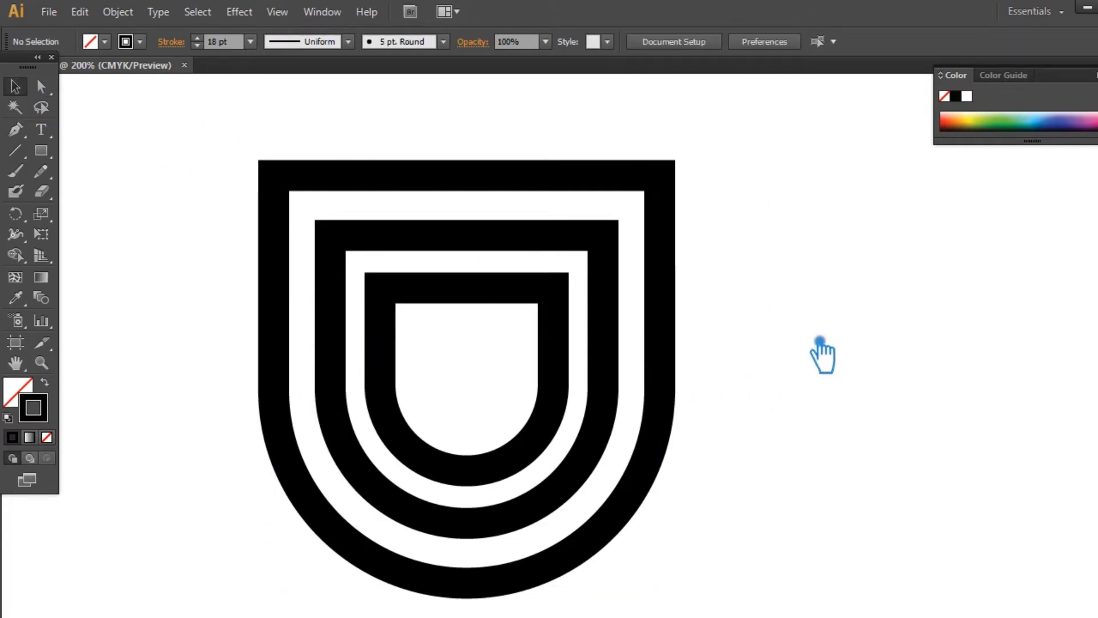
Enlarge the middle and outer U bands slightly from their top-right handles
{"action": "left_click", "coordinate": [620, 279]}
{"action": "left_click_drag", "start_coordinate": [604, 235], "coordinate": [624, 239]}
{"action": "left_click", "coordinate": [806, 265]}
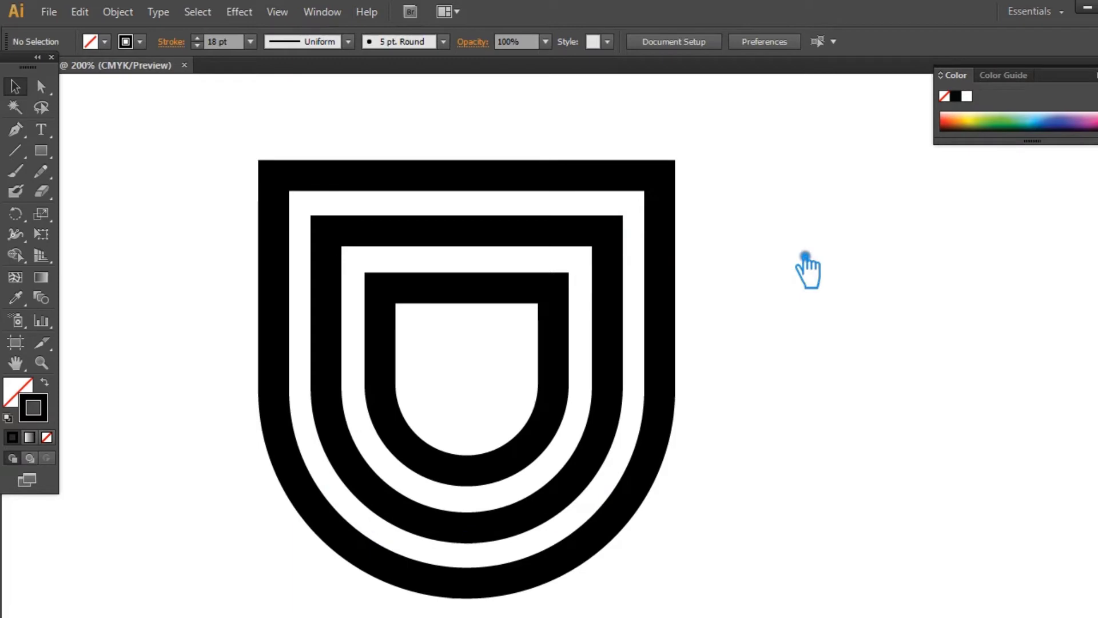
{"action": "left_click", "coordinate": [679, 180]}
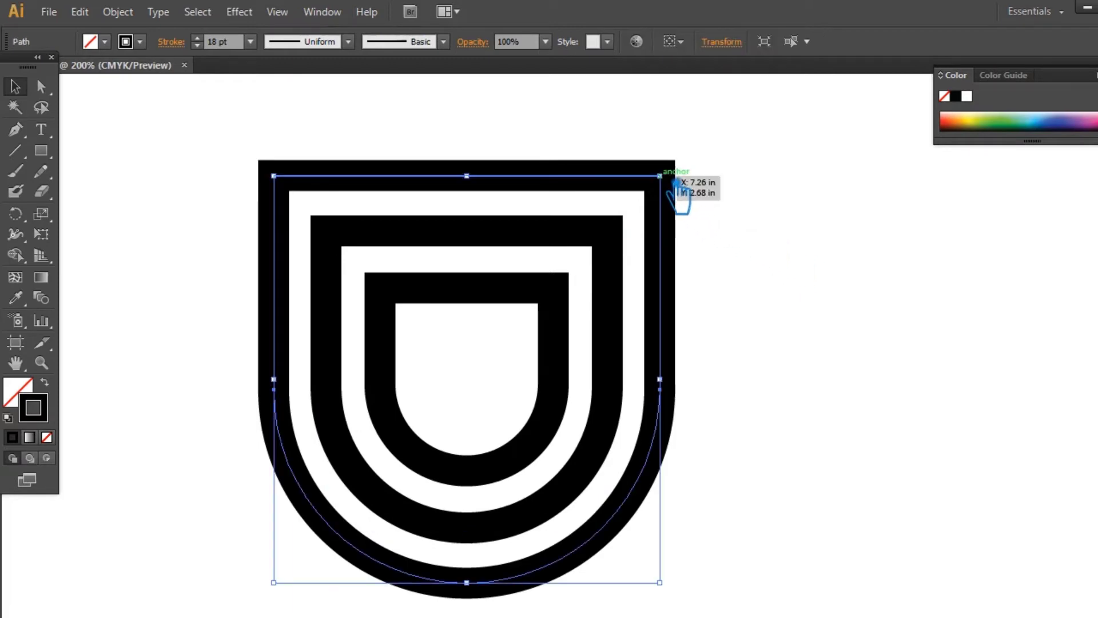
{"action": "left_click_drag", "start_coordinate": [681, 184], "coordinate": [694, 169]}
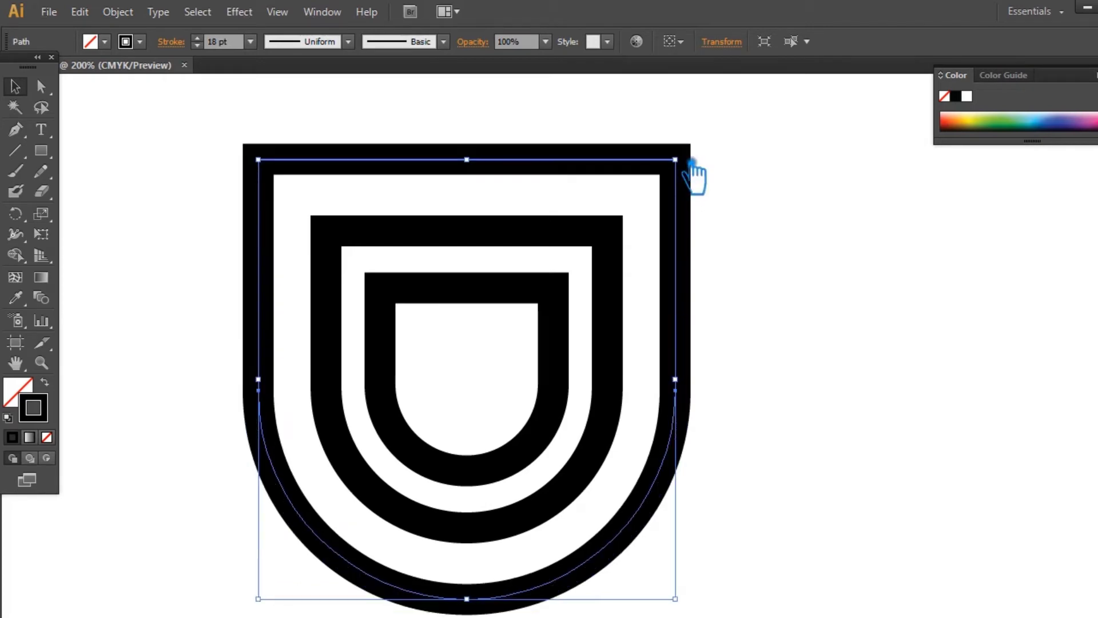
{"action": "left_click", "coordinate": [836, 278]}
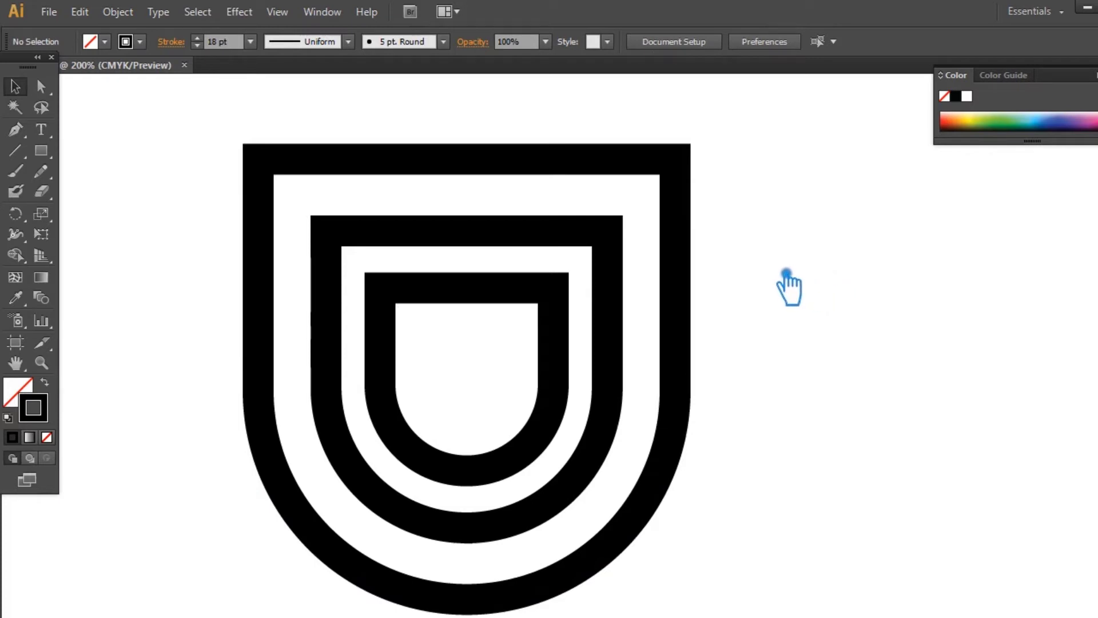
{"action": "key", "text": "a"}
{"action": "left_click_drag", "start_coordinate": [578, 309], "coordinate": [374, 267]}
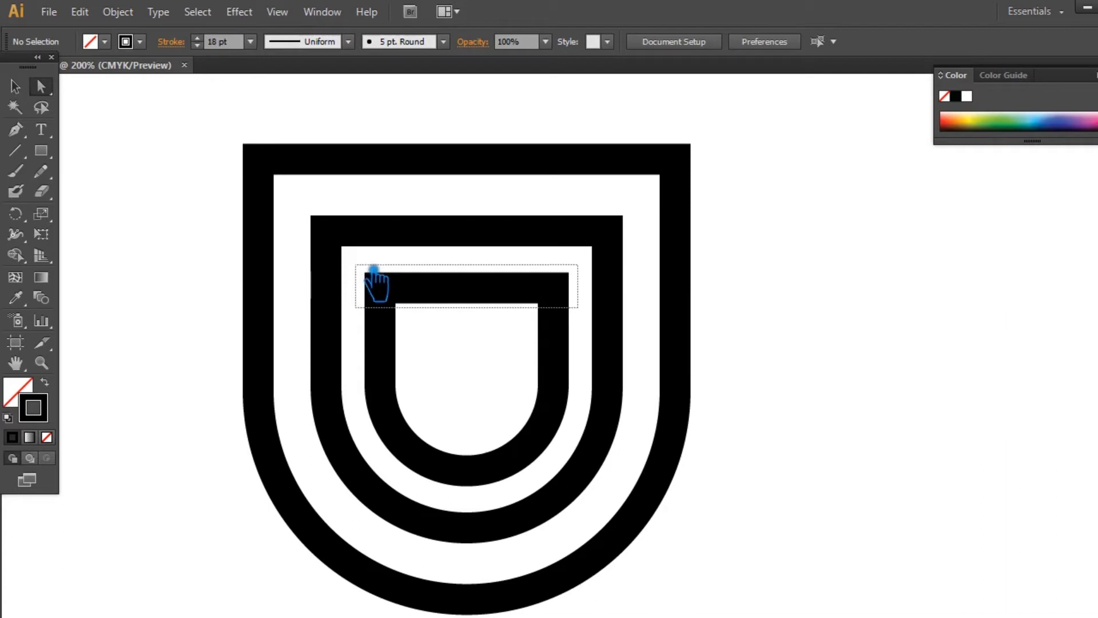
Nudge the inner U's top anchors up with the arrow keys to meet the middle band's top
{"action": "key", "text": "Up"}
{"action": "key", "text": "Up"}
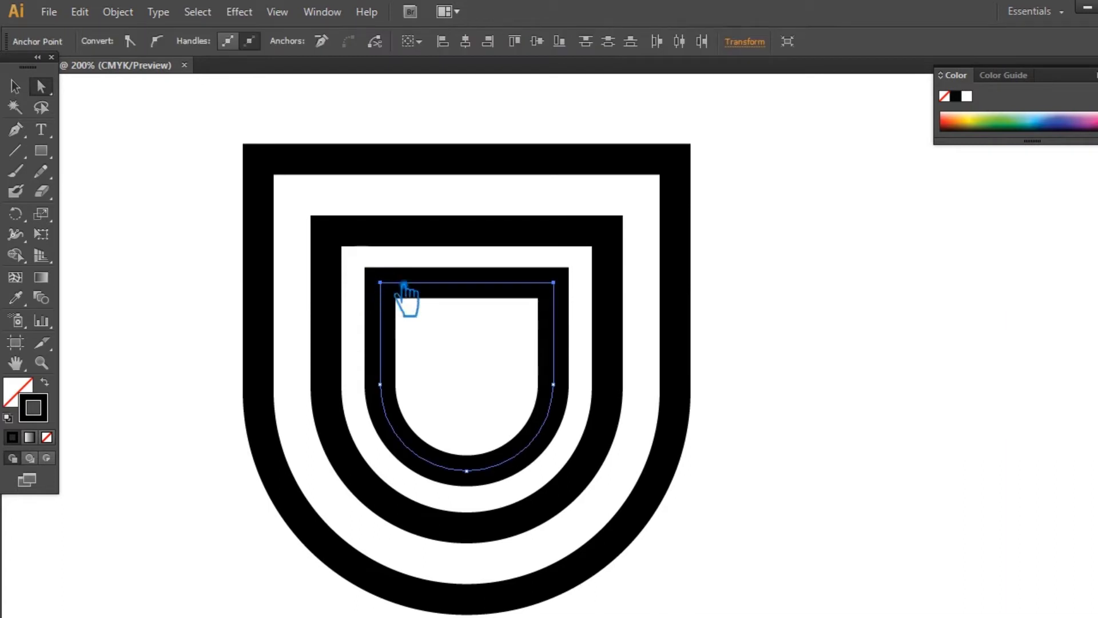
{"action": "key", "text": "Up"}
{"action": "key", "text": "Up"}
{"action": "key", "text": "Up"}
{"action": "key", "text": "Up"}
{"action": "key", "text": "Up"}
{"action": "key", "text": "Up"}
{"action": "key", "text": "Up"}
{"action": "key", "text": "Up"}
{"action": "key", "text": "Up"}
{"action": "key", "text": "Up"}
{"action": "key", "text": "Up"}
{"action": "key", "text": "Up"}
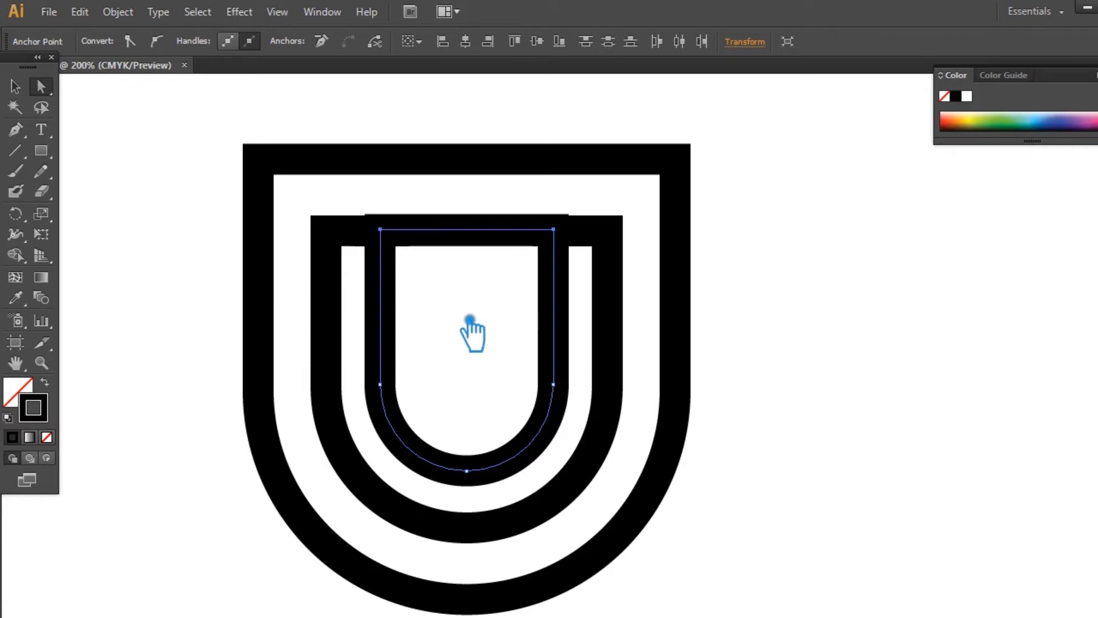
{"action": "key", "text": "Down"}
{"action": "left_click", "coordinate": [16, 87]}
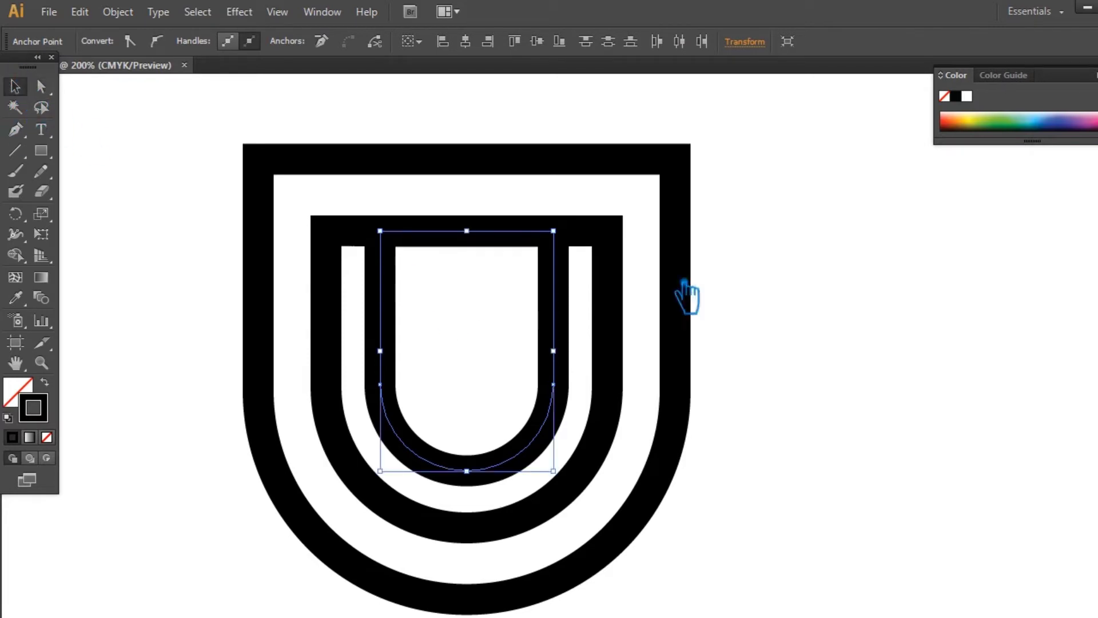
{"action": "left_click", "coordinate": [883, 312]}
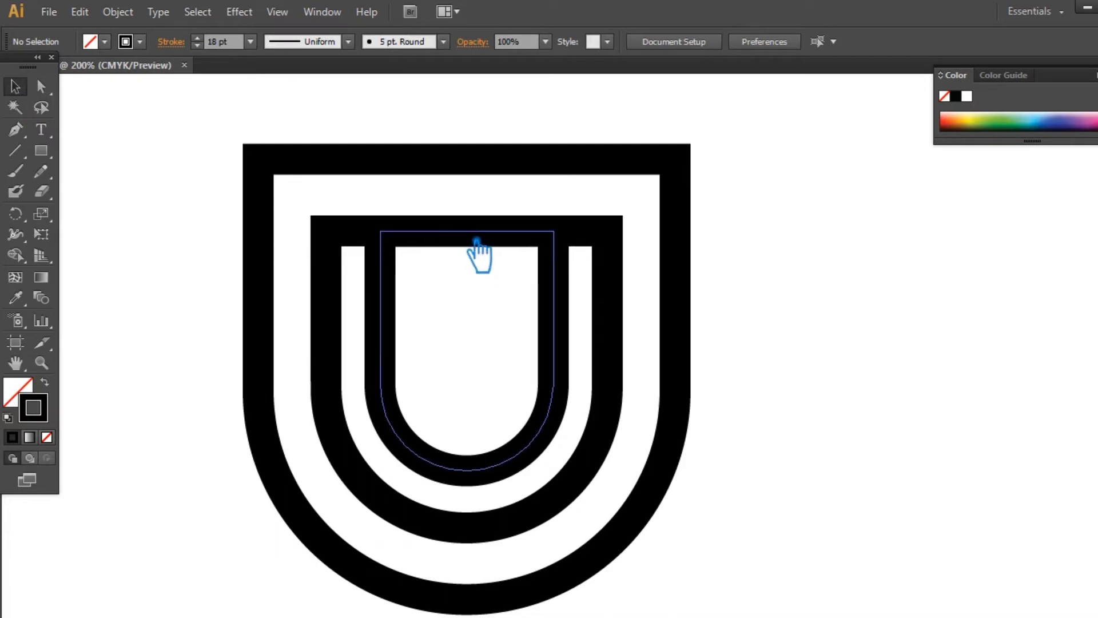
{"action": "left_click", "coordinate": [479, 240]}
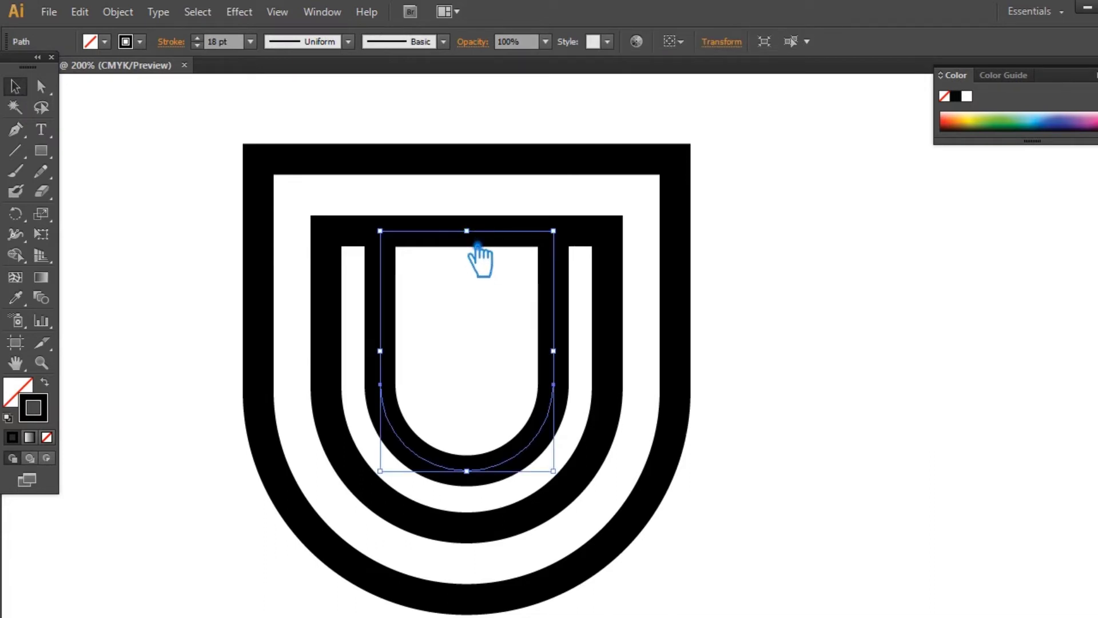
Add a midpoint anchor on the inner U's top segment and delete it
{"action": "key", "text": "p"}
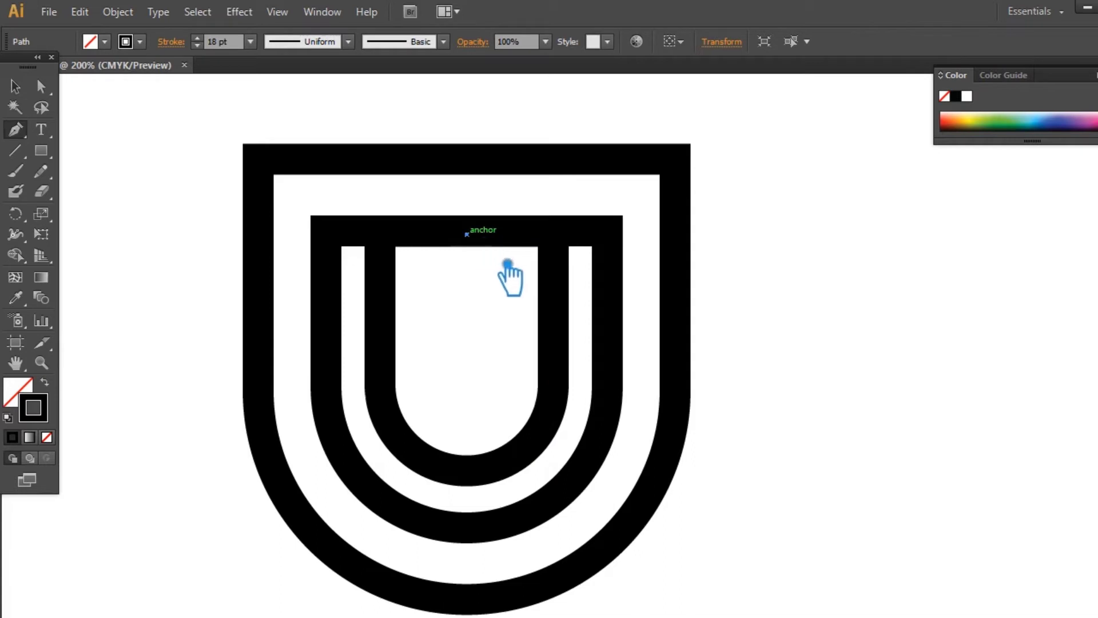
{"action": "left_click", "coordinate": [467, 231]}
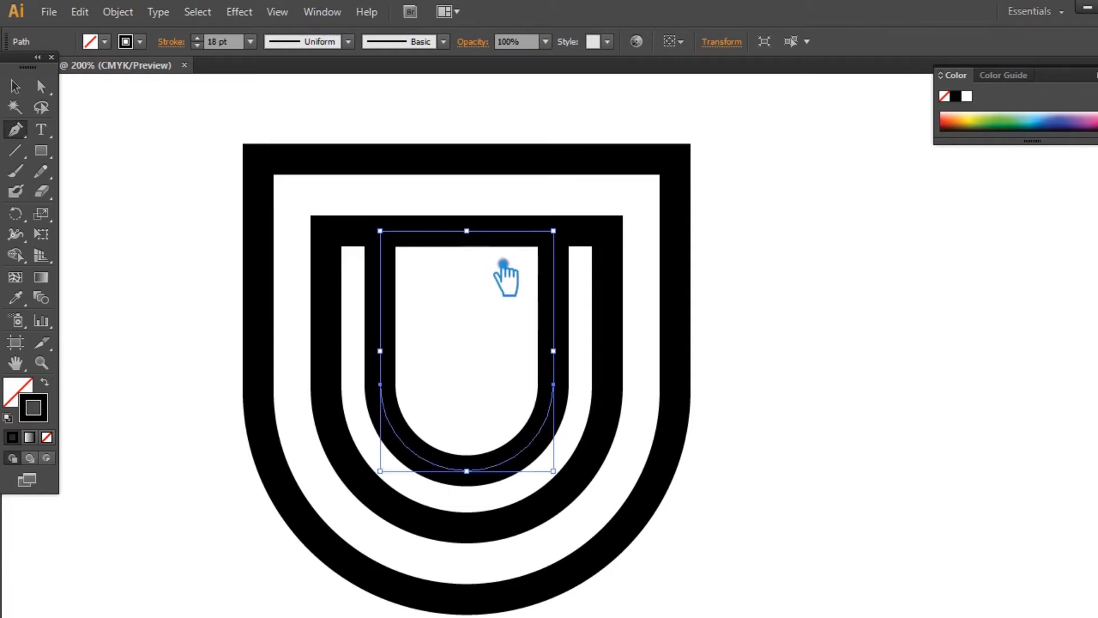
{"action": "left_click", "coordinate": [467, 232]}
{"action": "key", "text": "Delete"}
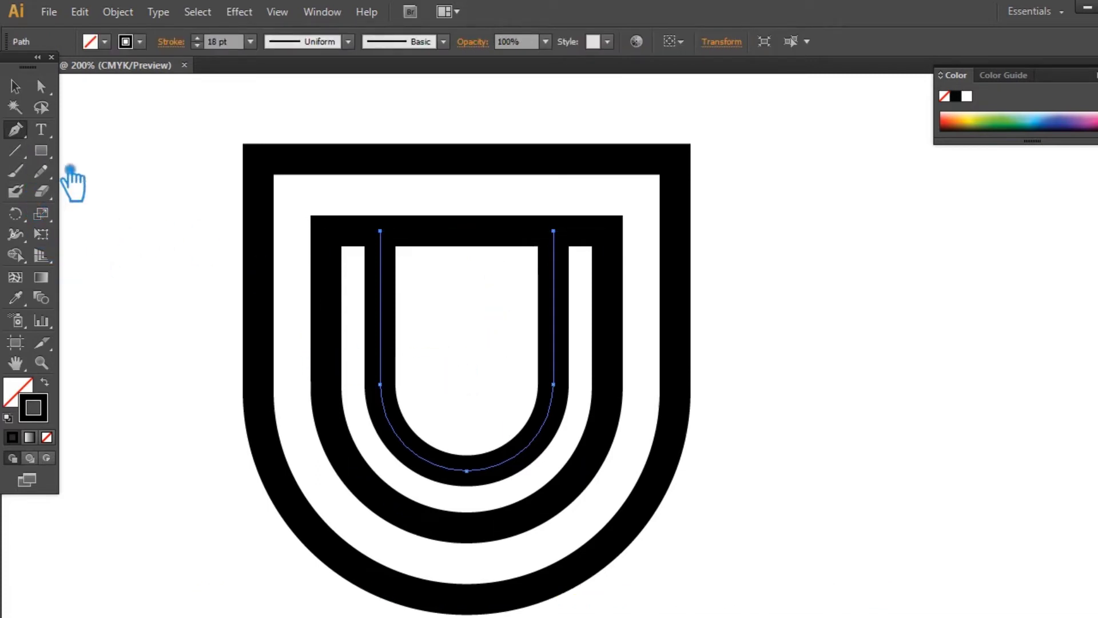
Add a midpoint anchor on the middle U's top segment and delete it
{"action": "key", "text": "a"}
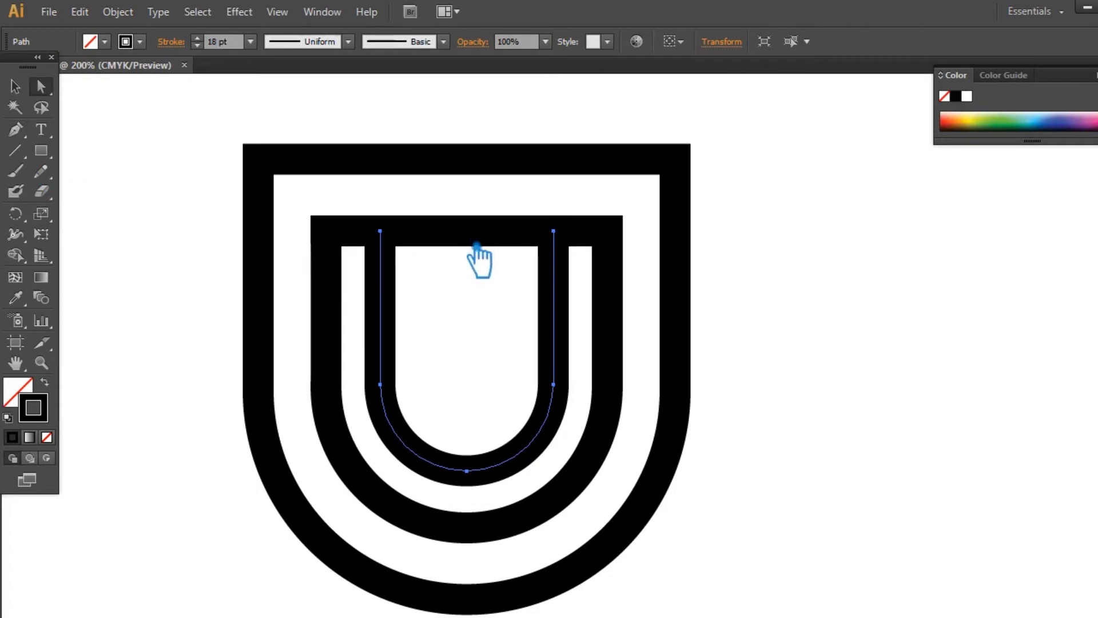
{"action": "left_click", "coordinate": [476, 238]}
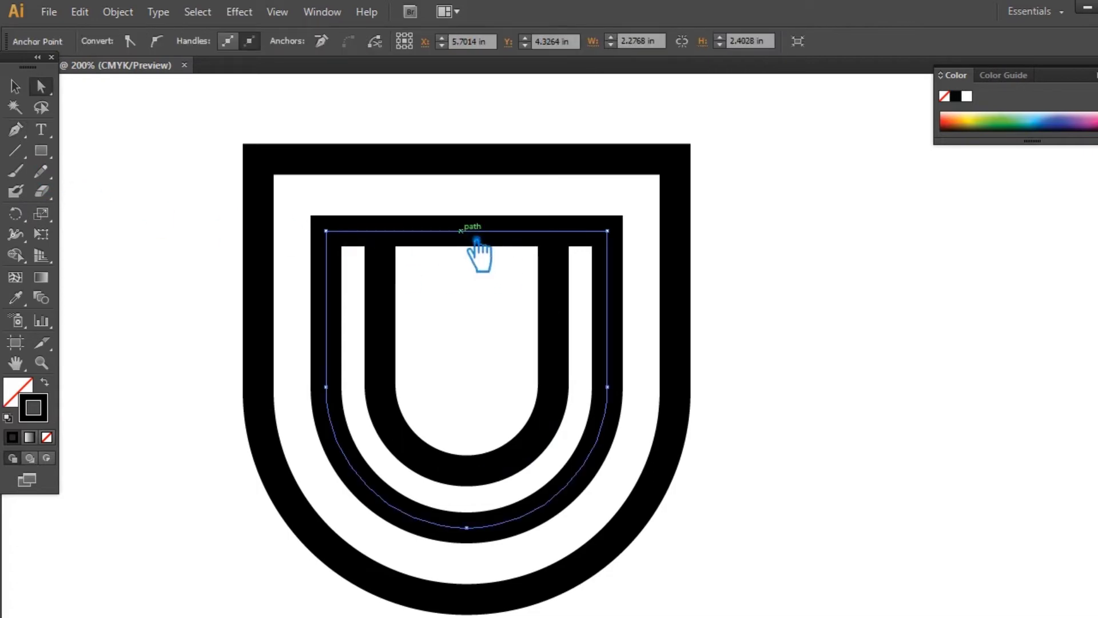
{"action": "left_click", "coordinate": [477, 240]}
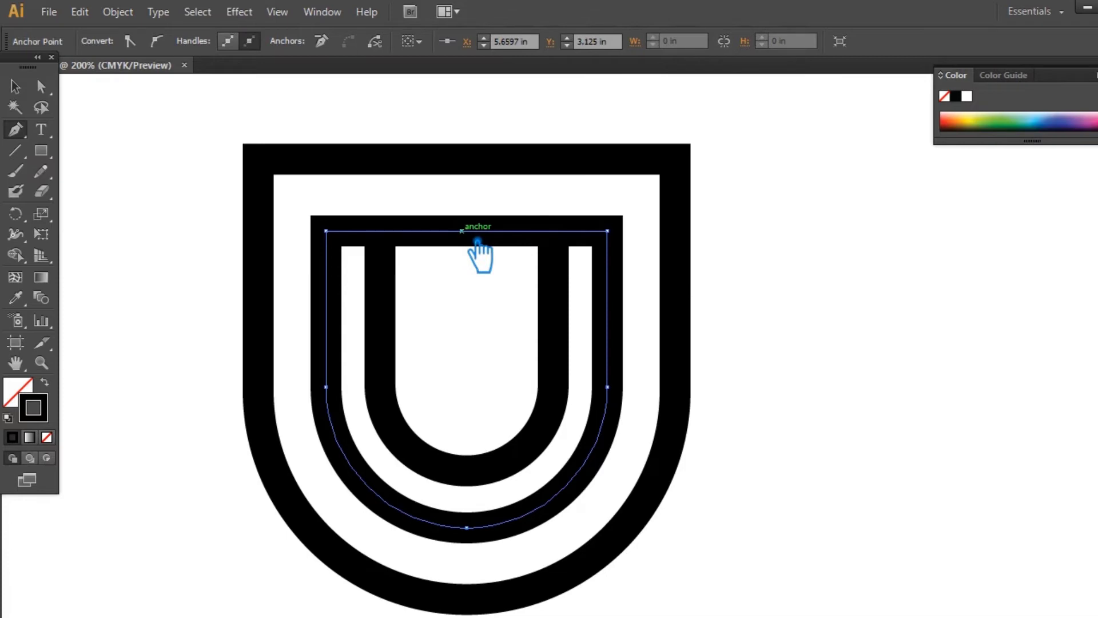
{"action": "key", "text": "Delete"}
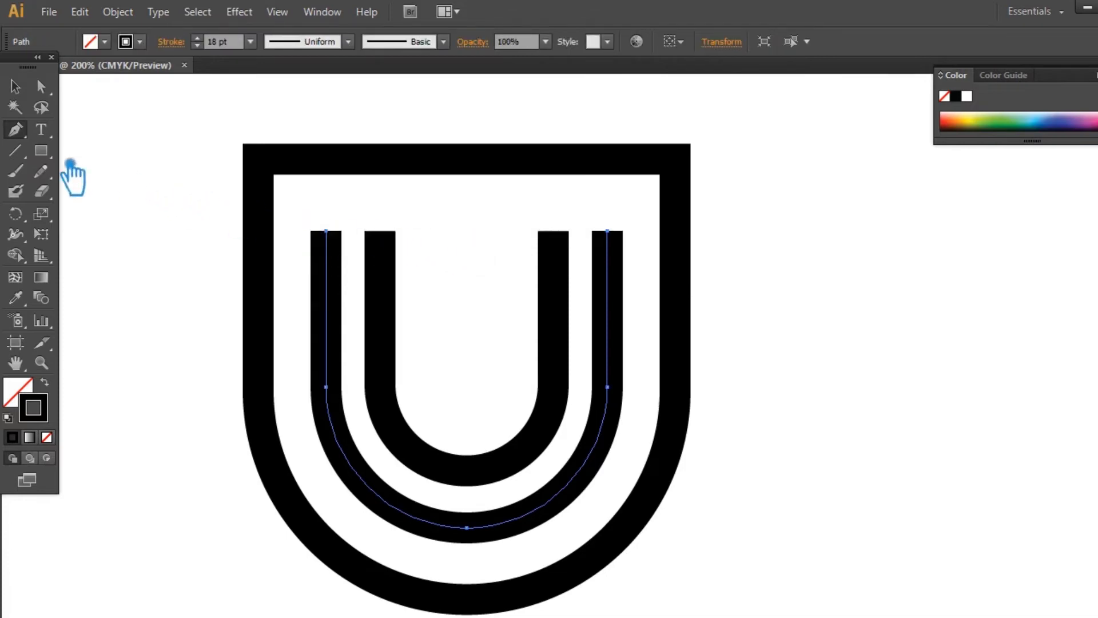
{"action": "left_click", "coordinate": [26, 92]}
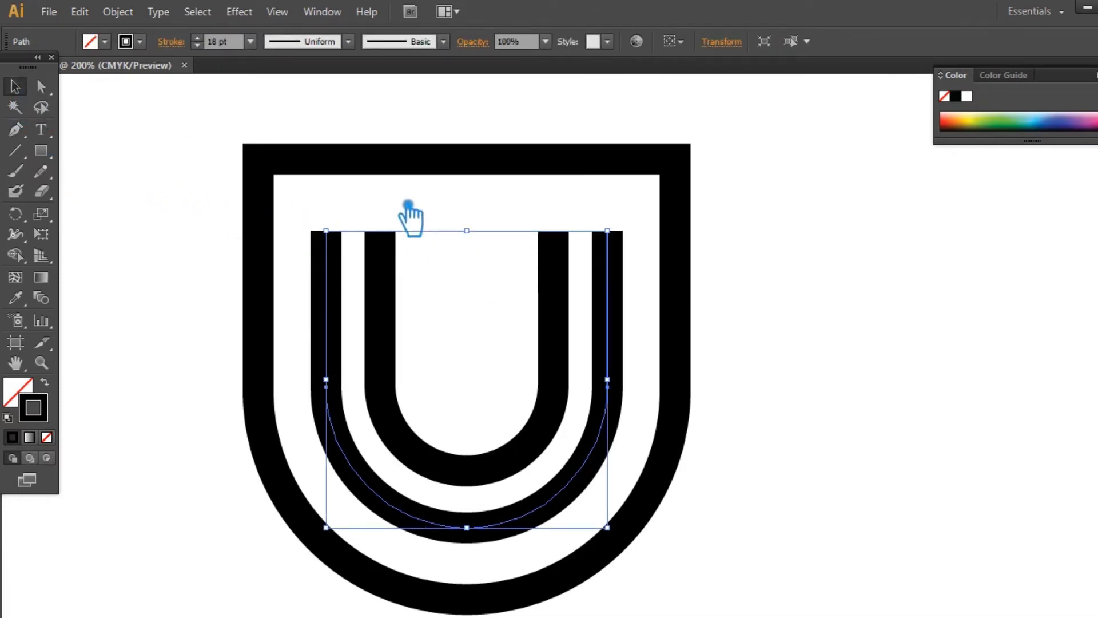
Select the open top ends of both U strokes and try joining them, dismissing the warning
{"action": "left_click", "coordinate": [390, 207]}
{"action": "key", "text": "a"}
{"action": "left_click_drag", "start_coordinate": [296, 210], "coordinate": [642, 279]}
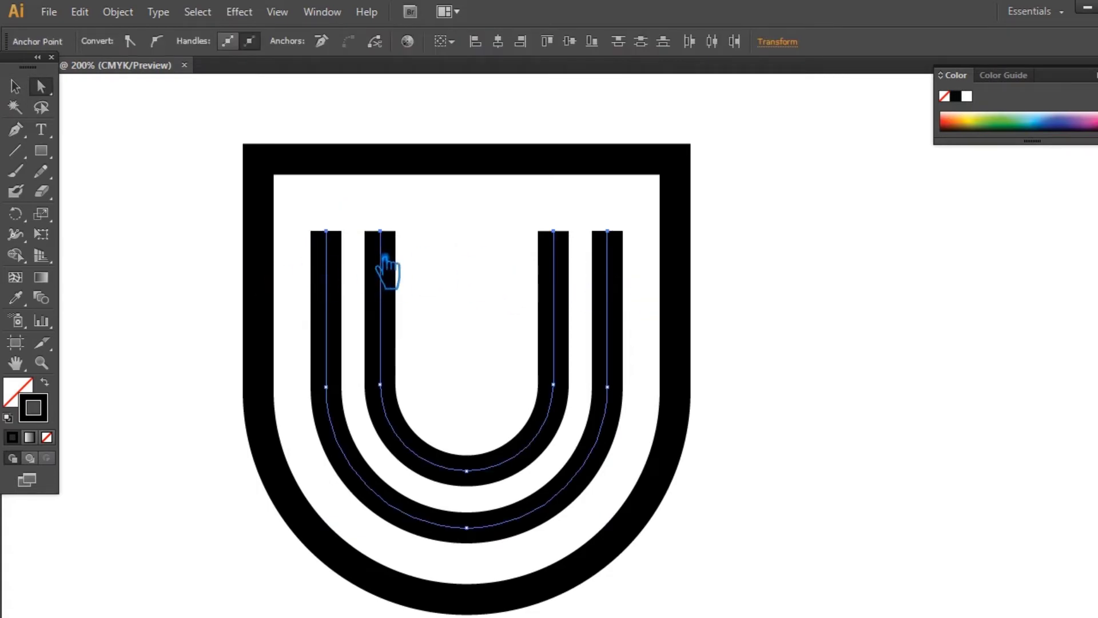
{"action": "right_click", "coordinate": [381, 231]}
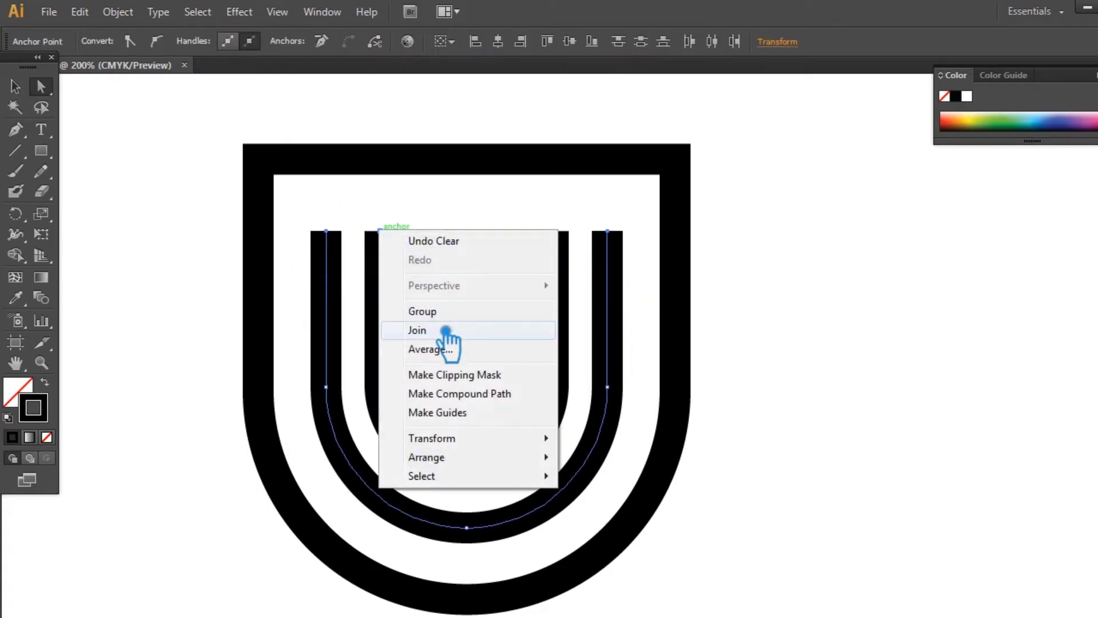
{"action": "left_click", "coordinate": [444, 329]}
{"action": "left_click", "coordinate": [758, 364]}
Join the left ends, then the right ends, of the two U strokes into one closed U
{"action": "left_click", "coordinate": [460, 252]}
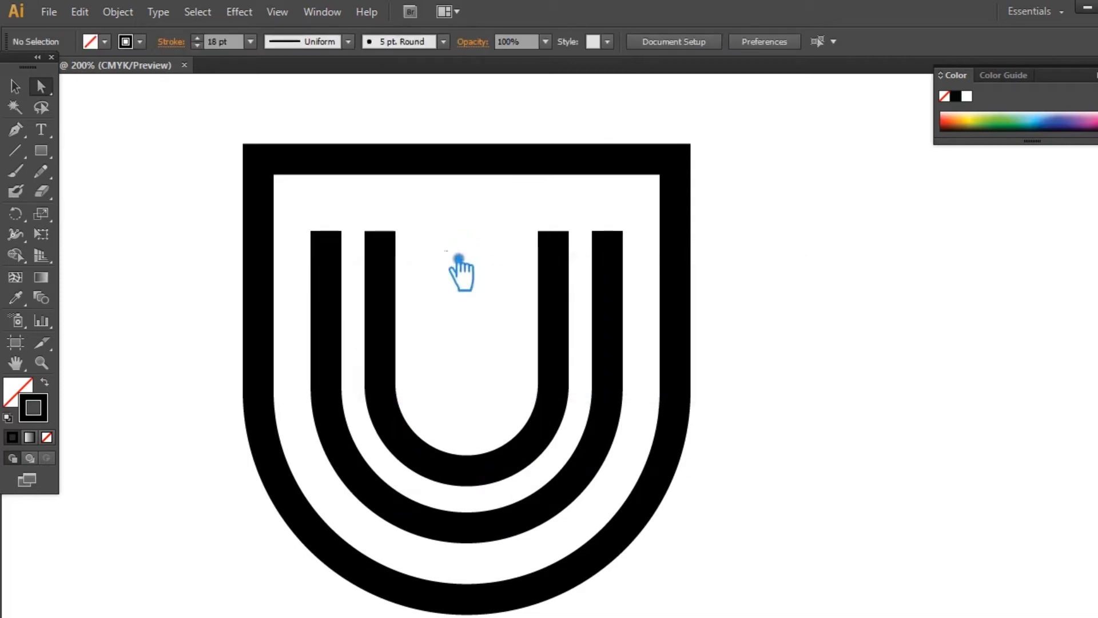
{"action": "left_click_drag", "start_coordinate": [466, 269], "coordinate": [331, 215]}
{"action": "right_click", "coordinate": [380, 231]}
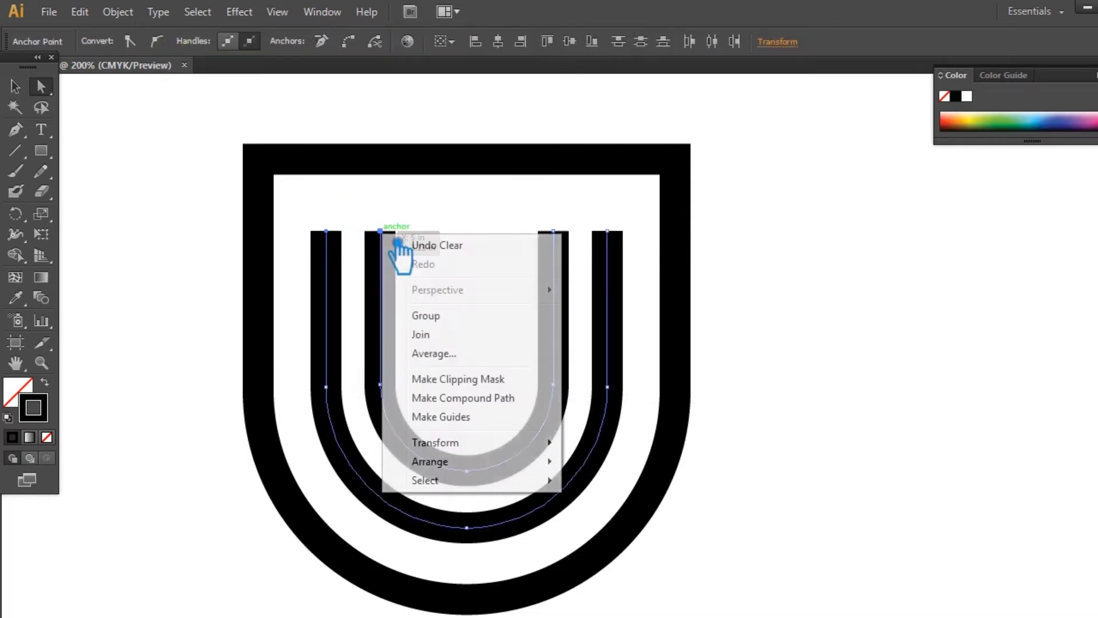
{"action": "left_click", "coordinate": [449, 334]}
{"action": "left_click", "coordinate": [495, 232]}
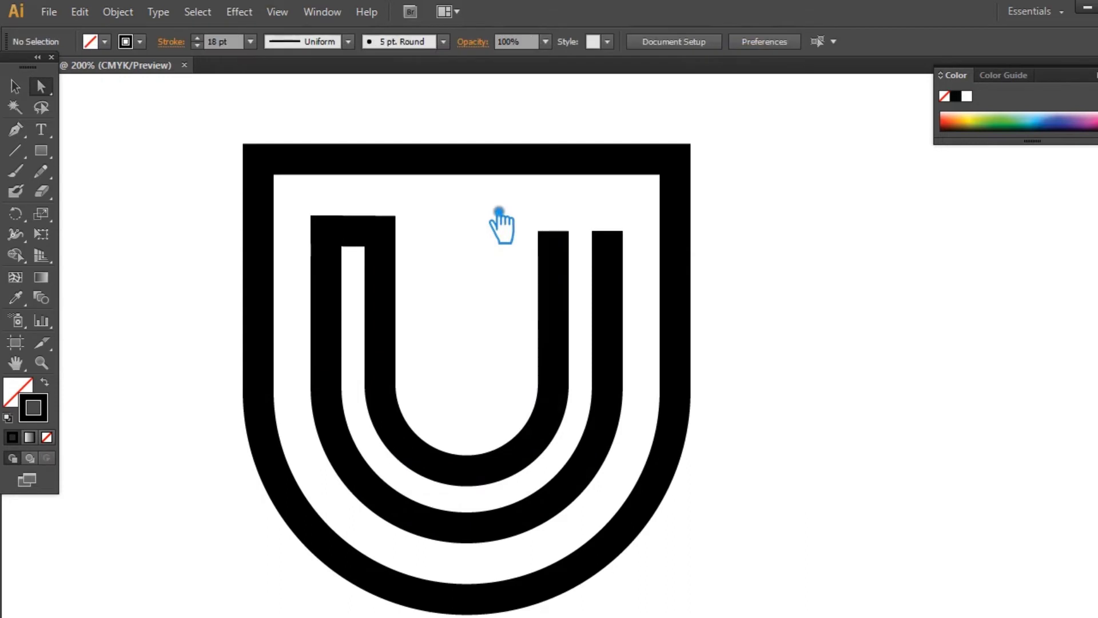
{"action": "left_click_drag", "start_coordinate": [649, 263], "coordinate": [658, 274]}
{"action": "right_click", "coordinate": [607, 242]}
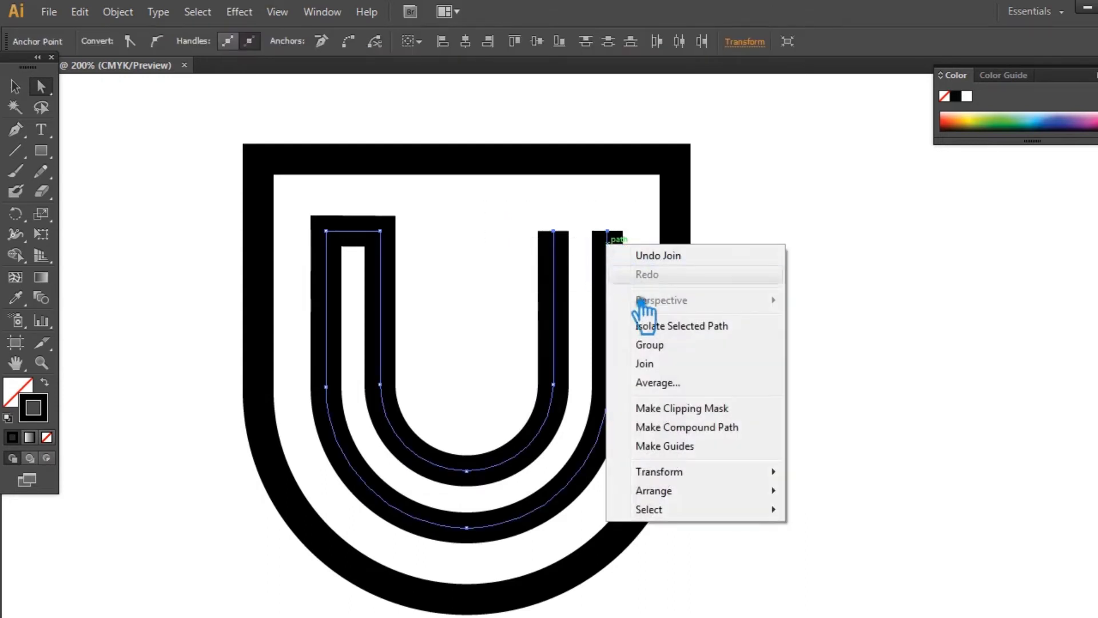
{"action": "left_click", "coordinate": [668, 366]}
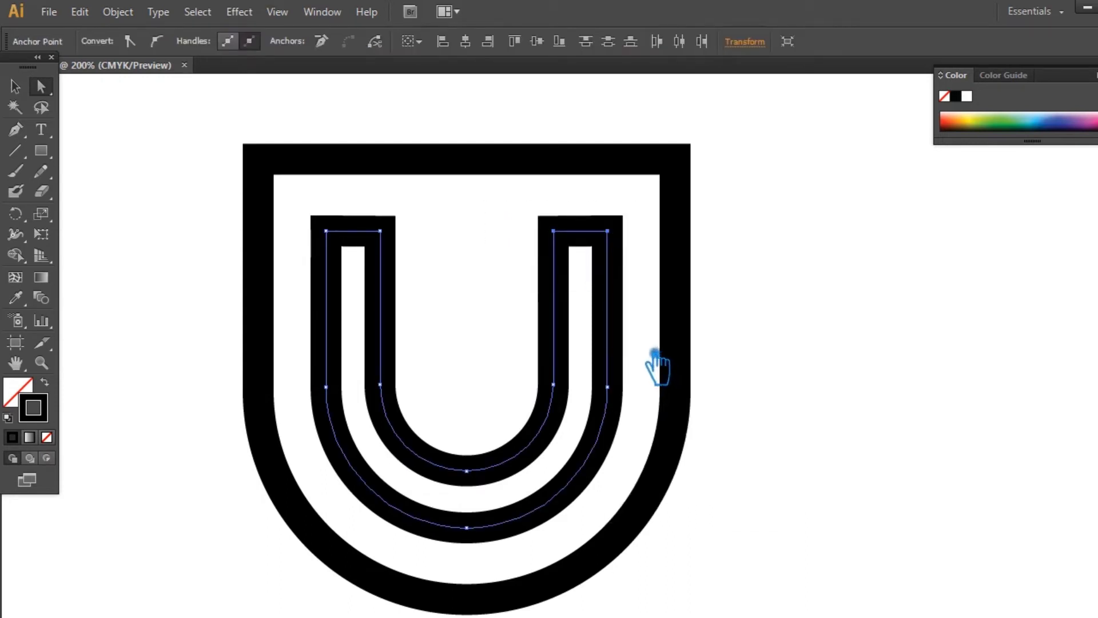
{"action": "left_click", "coordinate": [16, 87]}
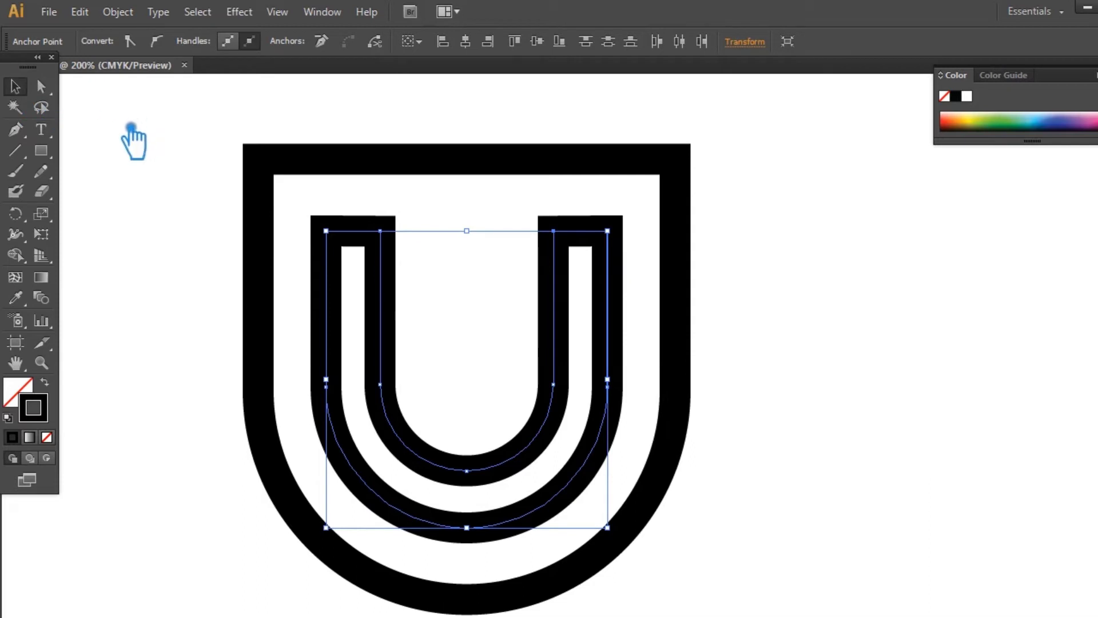
{"action": "left_click", "coordinate": [131, 129]}
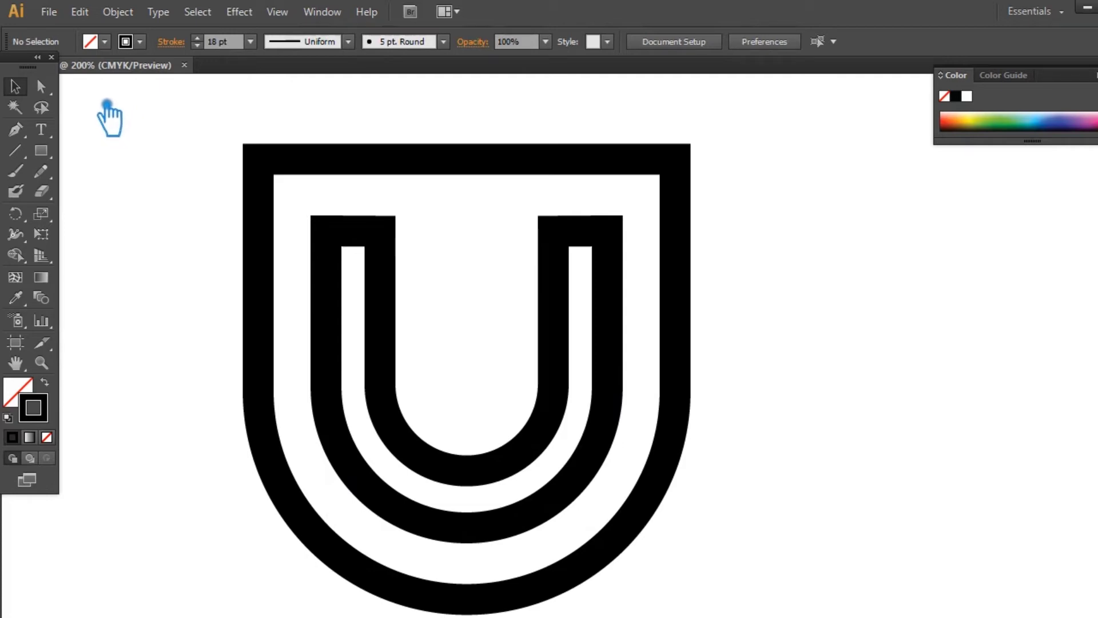
Nudge the joined U's top anchors up slightly and zoom out to the whole shield
{"action": "key", "text": "a"}
{"action": "left_click_drag", "start_coordinate": [625, 253], "coordinate": [320, 195]}
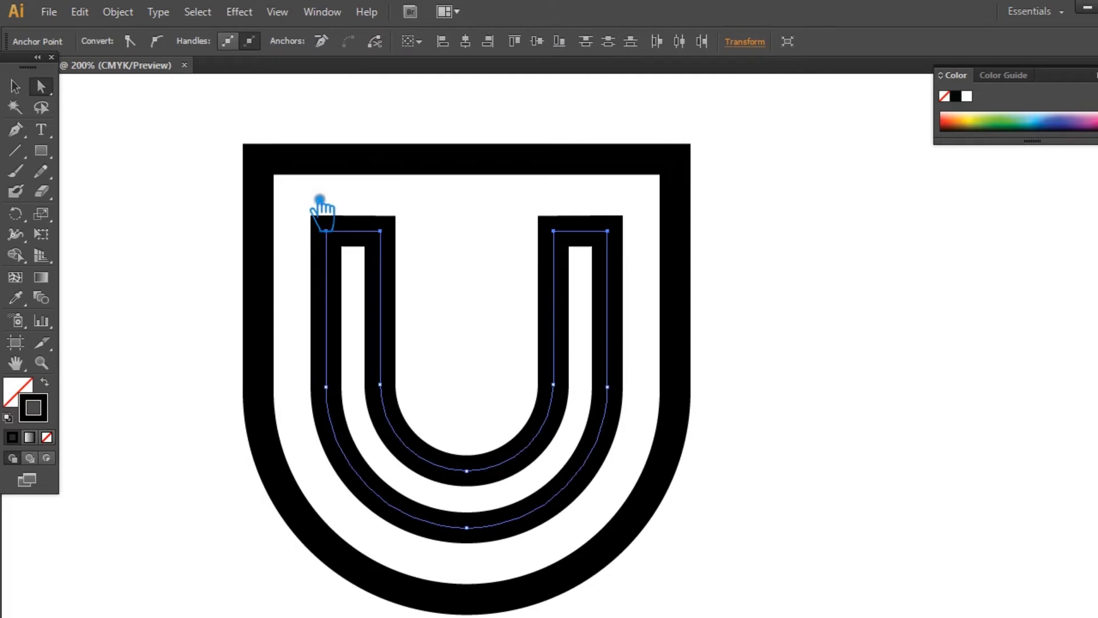
{"action": "key", "text": "Up"}
{"action": "left_click", "coordinate": [15, 86]}
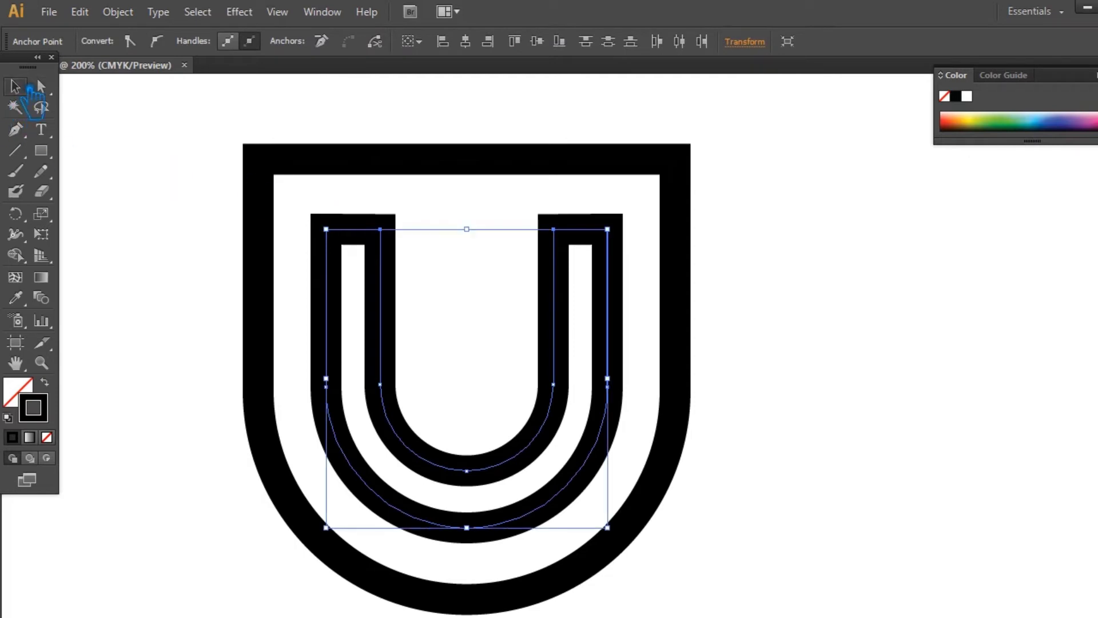
{"action": "left_click", "coordinate": [143, 136]}
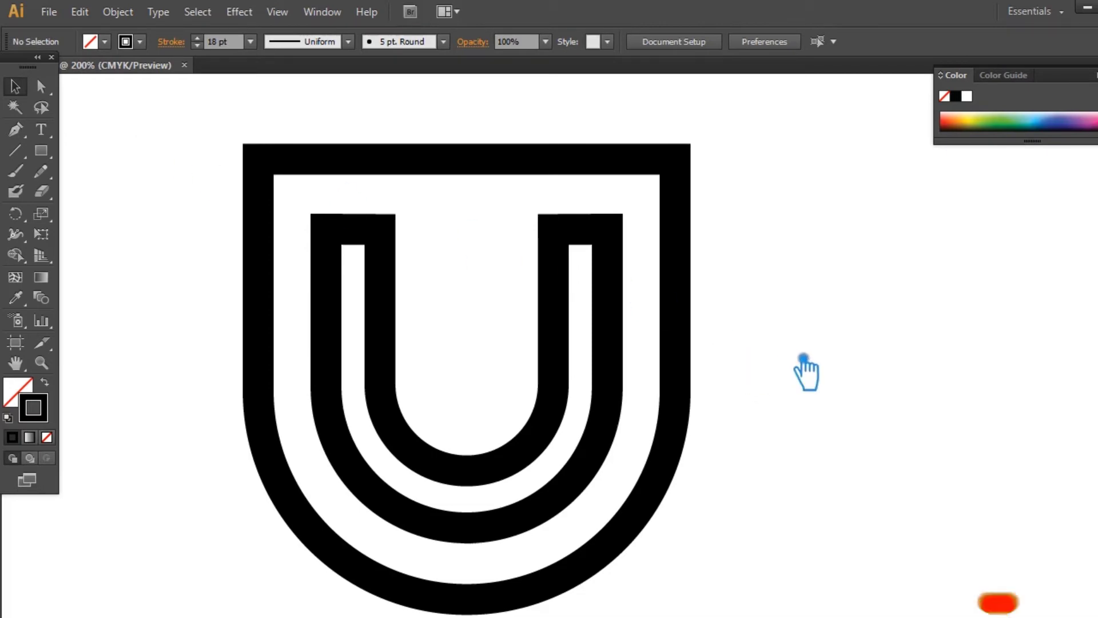
{"action": "key", "text": "ctrl+minus"}
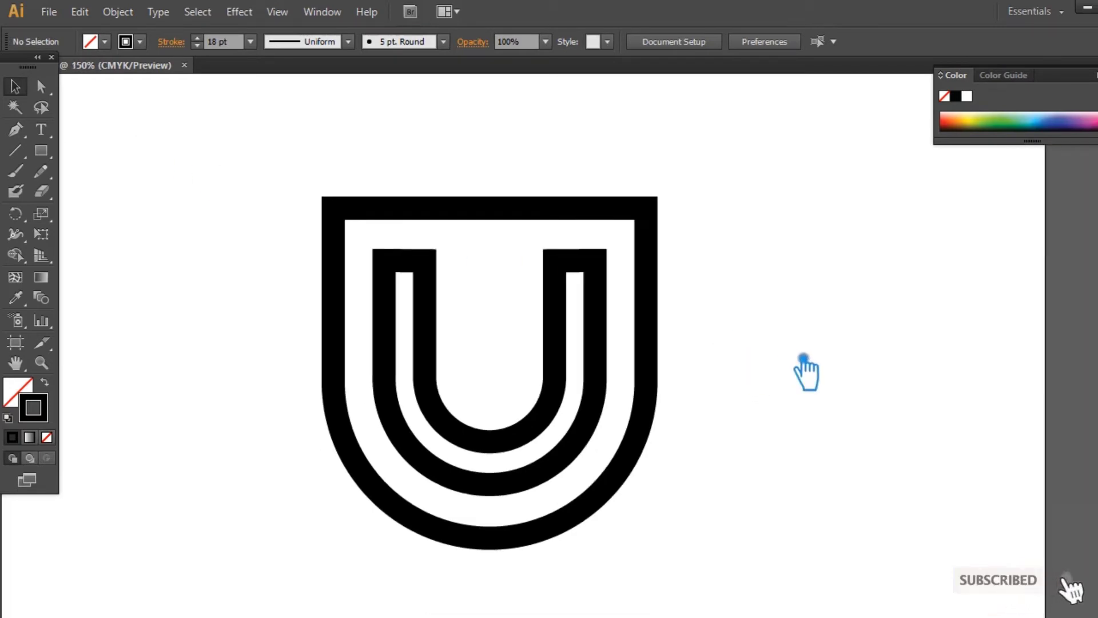
Enlarge the outer shield outline from its corner handle to widen the gap around the U
{"action": "left_click", "coordinate": [656, 273]}
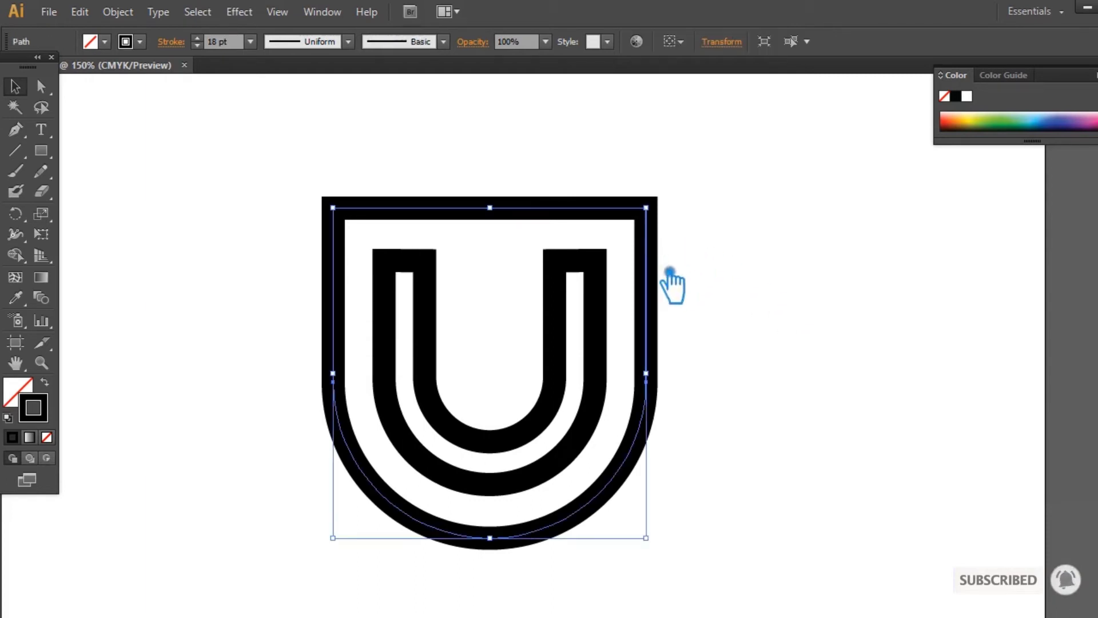
{"action": "key", "text": "ctrl+shift+b"}
{"action": "key", "text": "ctrl+shift+b"}
{"action": "left_click_drag", "start_coordinate": [658, 196], "coordinate": [689, 176]}
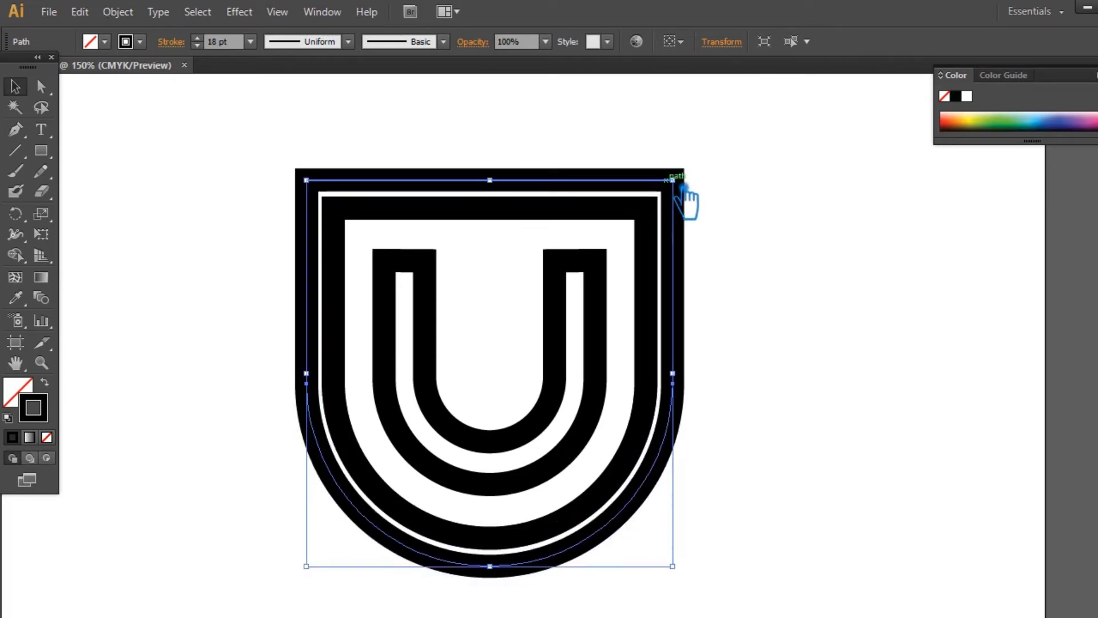
{"action": "left_click_drag", "start_coordinate": [686, 189], "coordinate": [697, 176]}
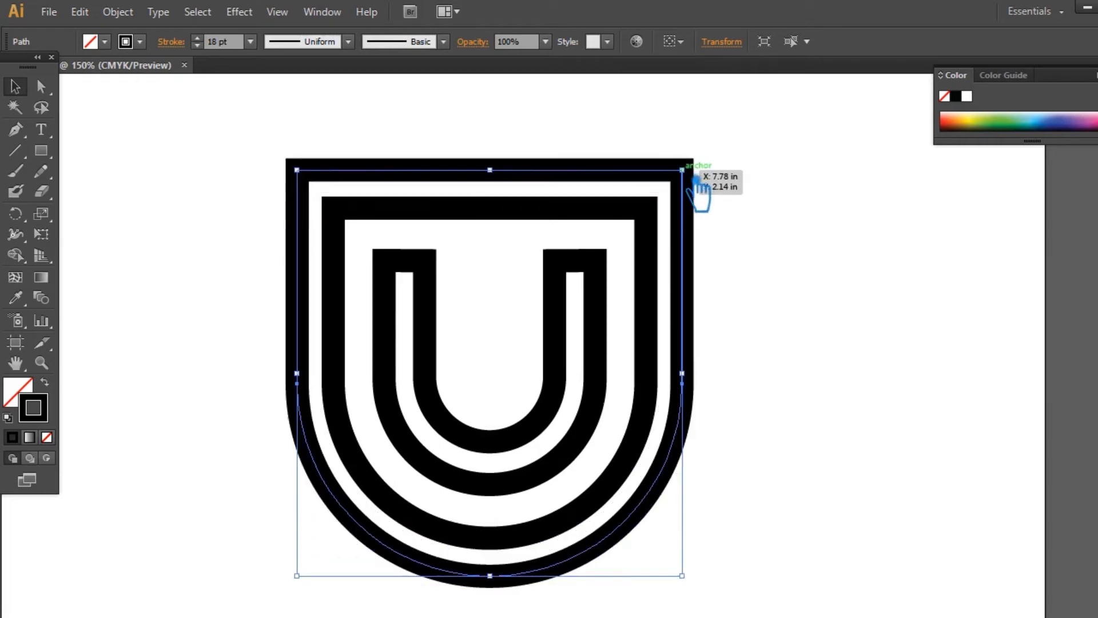
{"action": "left_click_drag", "start_coordinate": [696, 179], "coordinate": [707, 156]}
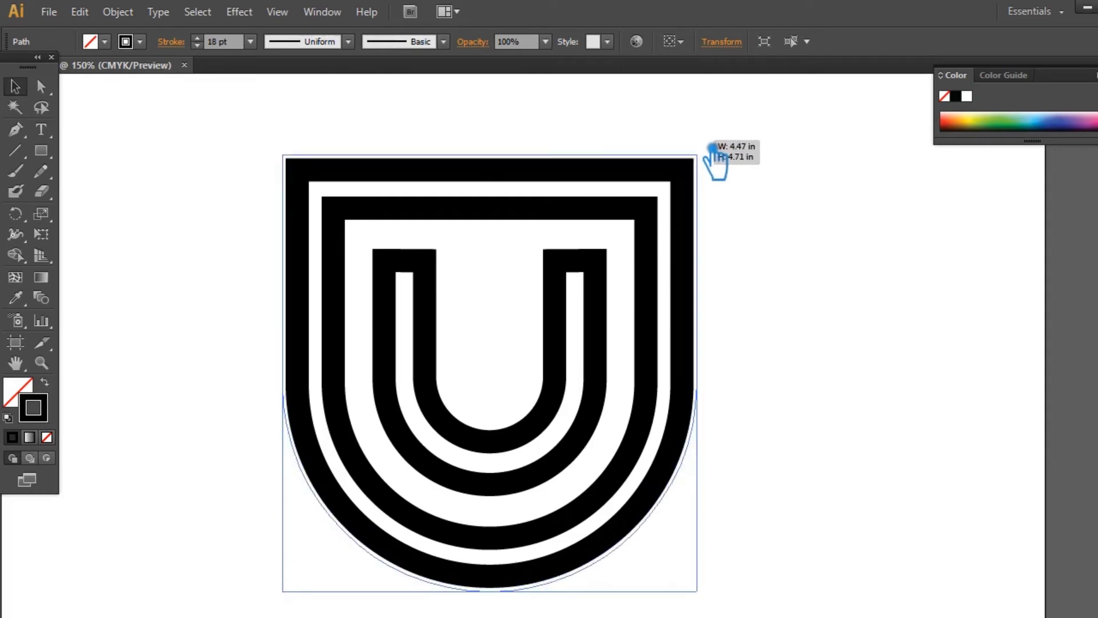
{"action": "left_click_drag", "start_coordinate": [707, 156], "coordinate": [712, 147]}
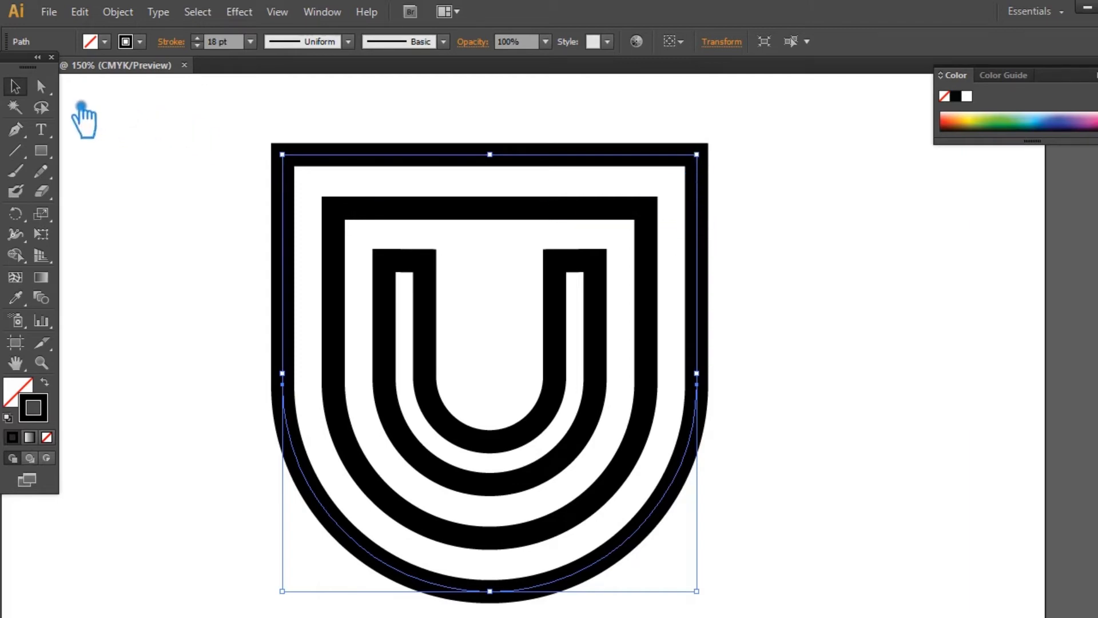
{"action": "left_click", "coordinate": [155, 116]}
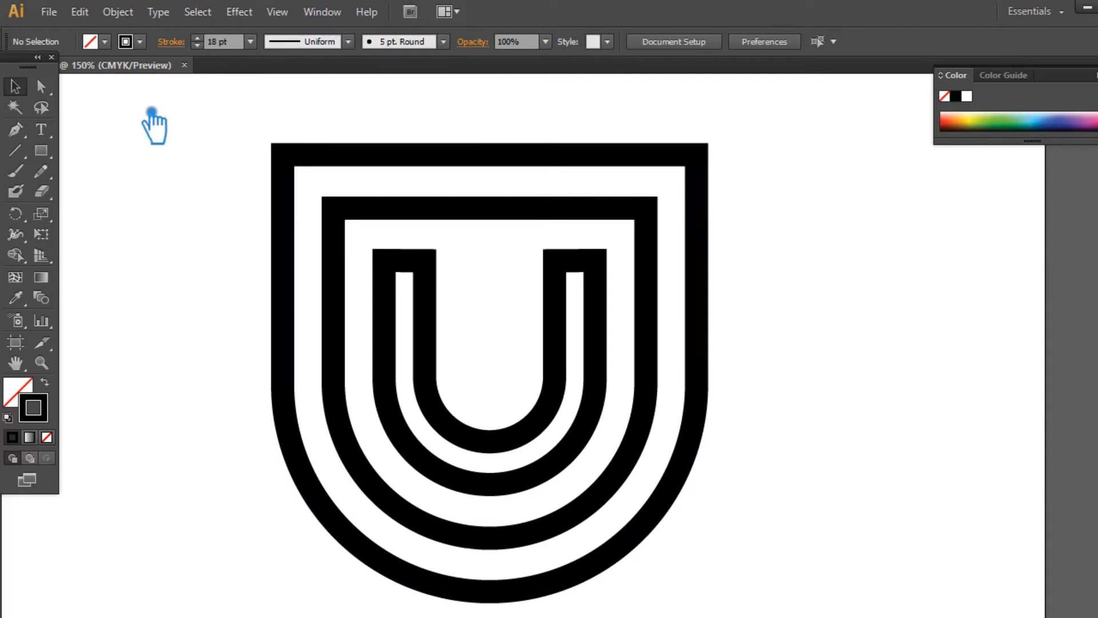
{"action": "left_click_drag", "start_coordinate": [183, 105], "coordinate": [765, 430]}
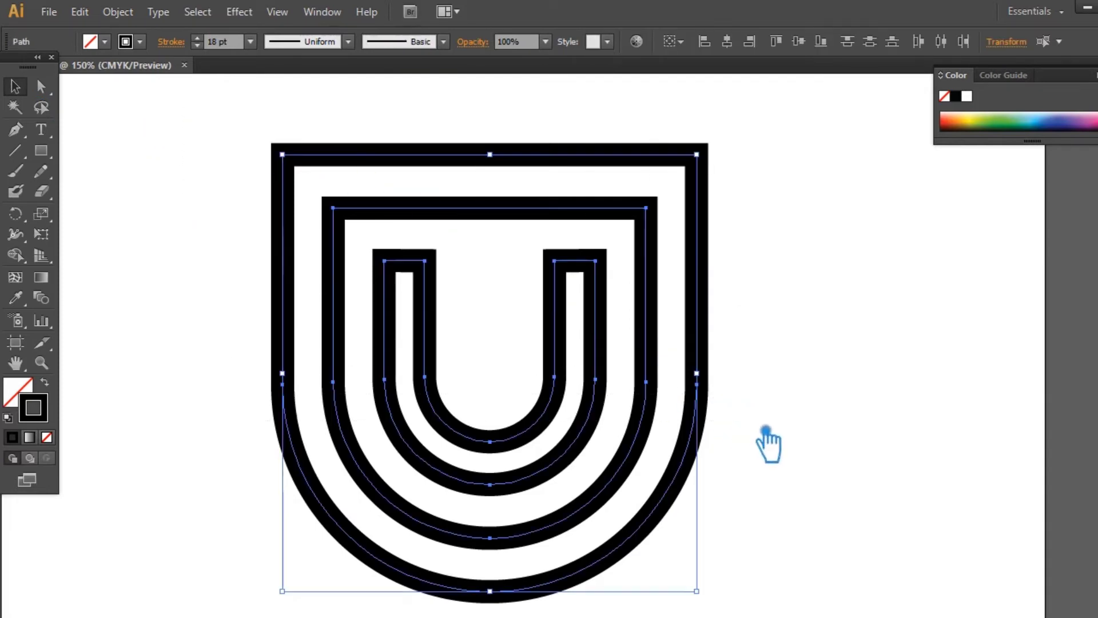
Expand all stroked paths into filled shapes with Object > Expand (Fill and Stroke)
{"action": "left_click", "coordinate": [118, 11]}
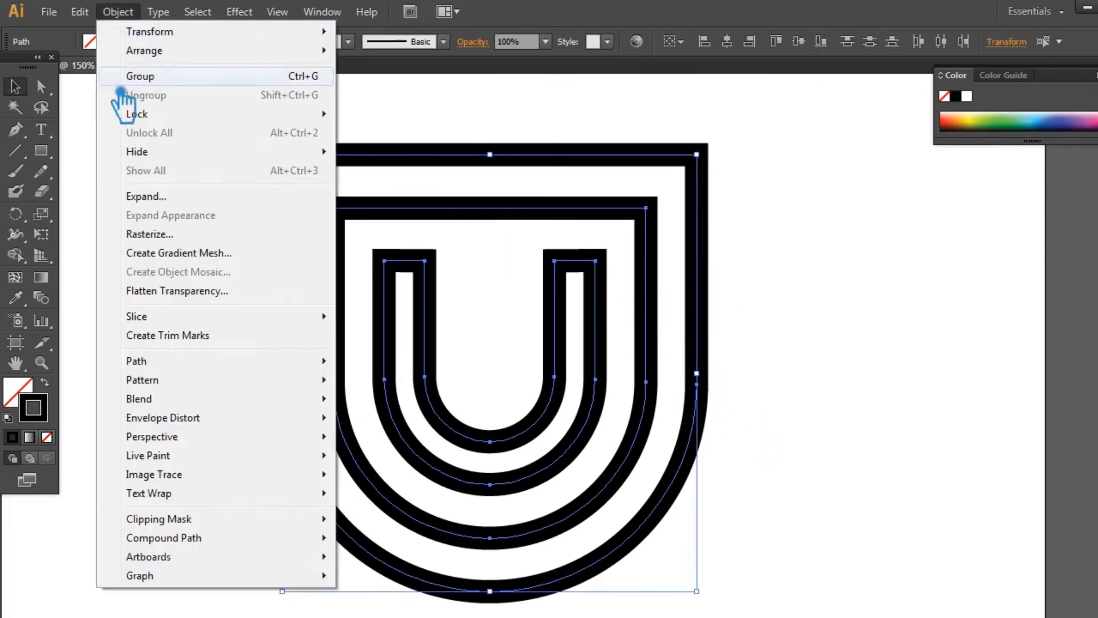
{"action": "left_click", "coordinate": [137, 196]}
{"action": "left_click", "coordinate": [843, 369]}
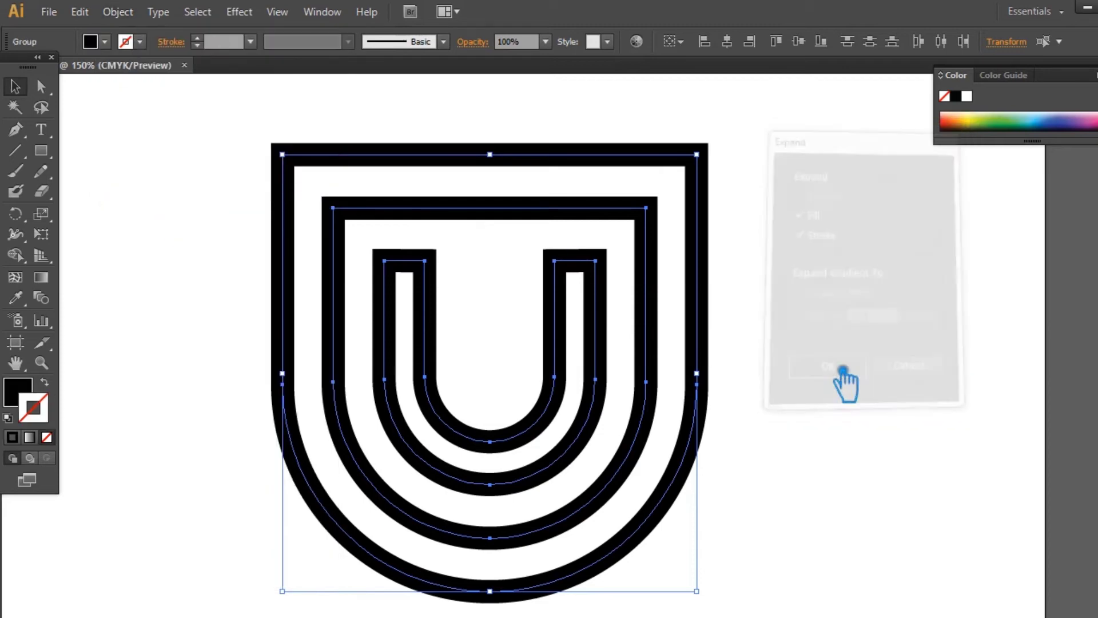
{"action": "left_click", "coordinate": [847, 373]}
{"action": "left_click", "coordinate": [16, 151]}
Draw thin diagonals across the top-left and top-right band corners, then marquee-select all the artwork
{"action": "left_click_drag", "start_coordinate": [272, 144], "coordinate": [364, 230]}
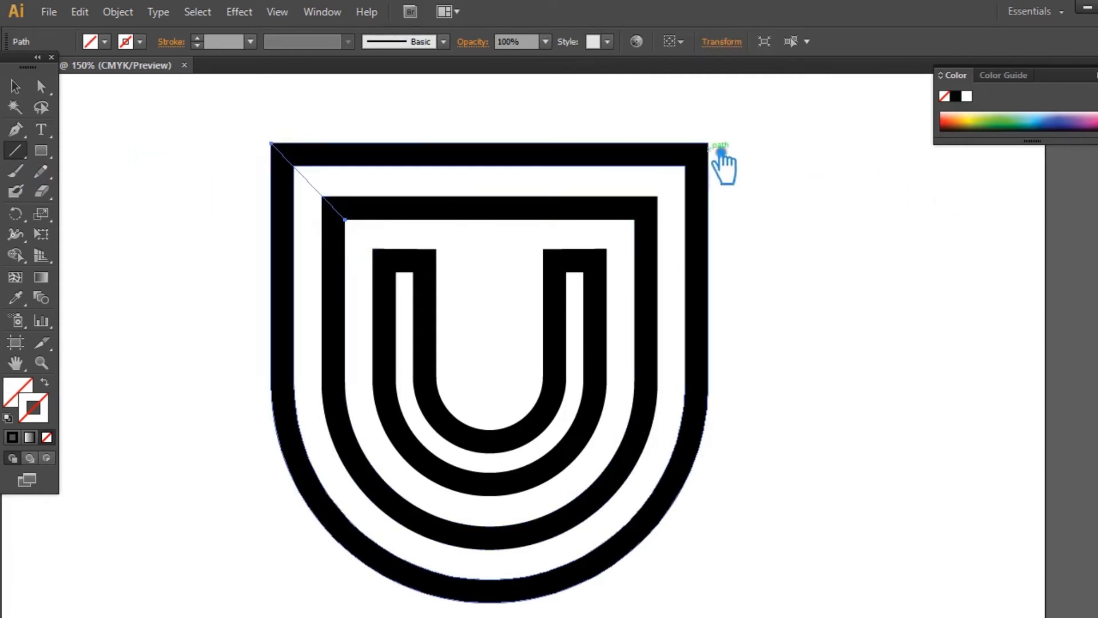
{"action": "left_click_drag", "start_coordinate": [721, 152], "coordinate": [652, 228]}
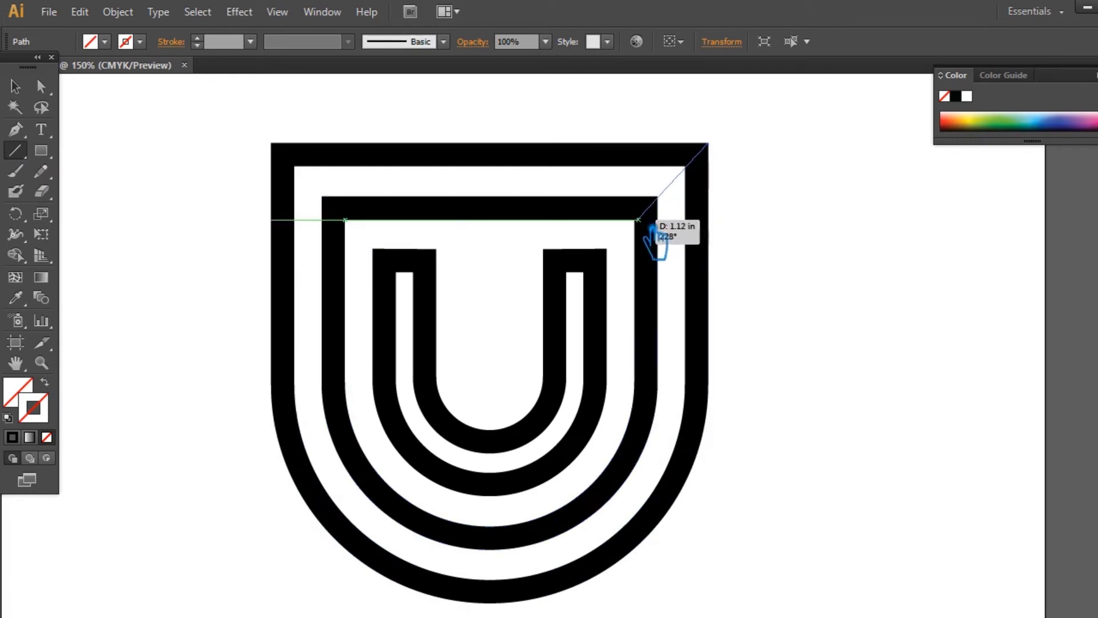
{"action": "left_click_drag", "start_coordinate": [652, 229], "coordinate": [652, 230]}
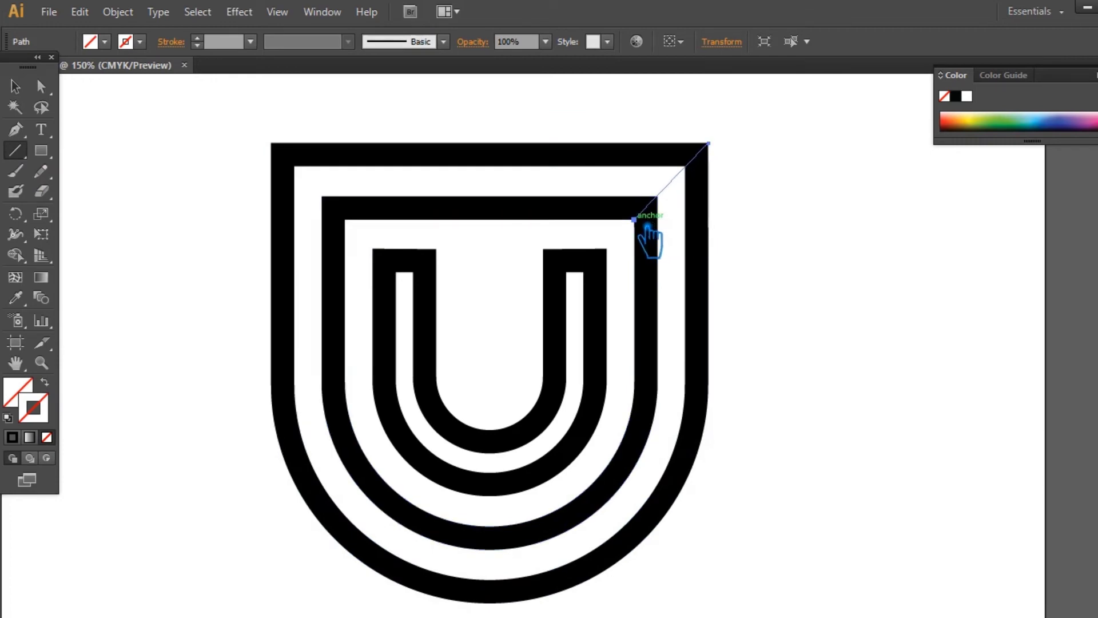
{"action": "left_click", "coordinate": [642, 225]}
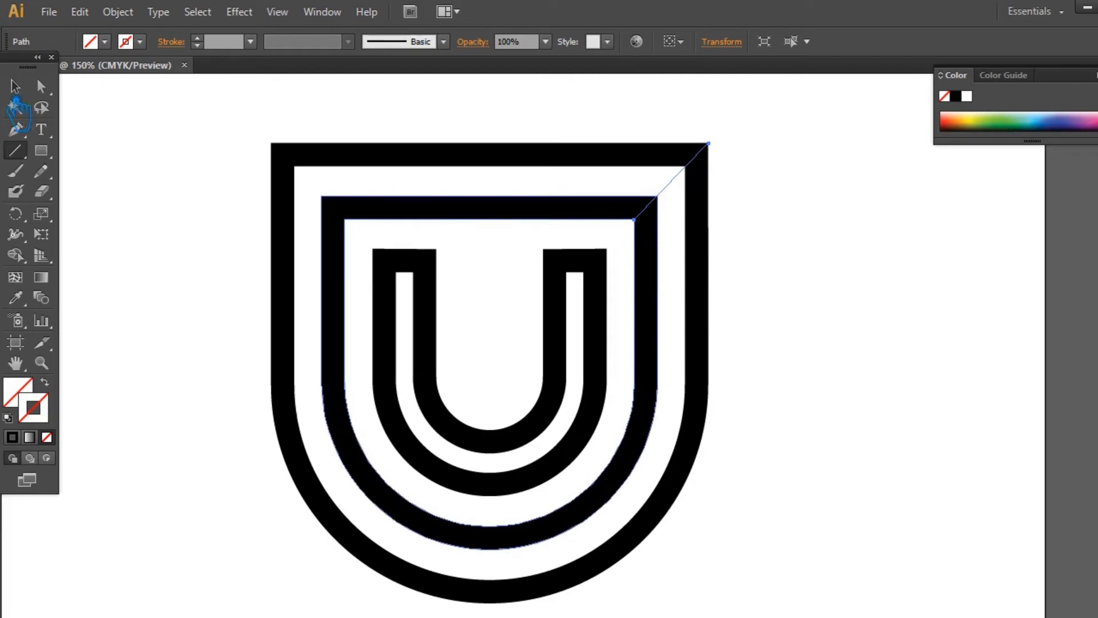
{"action": "left_click", "coordinate": [16, 87]}
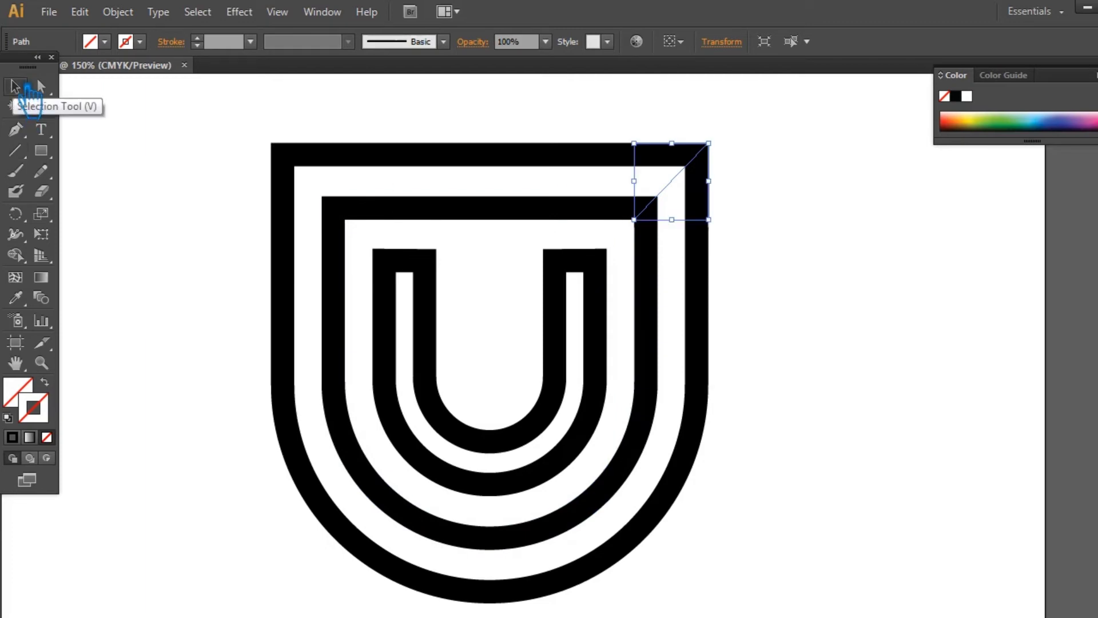
{"action": "left_click_drag", "start_coordinate": [779, 548], "coordinate": [244, 179]}
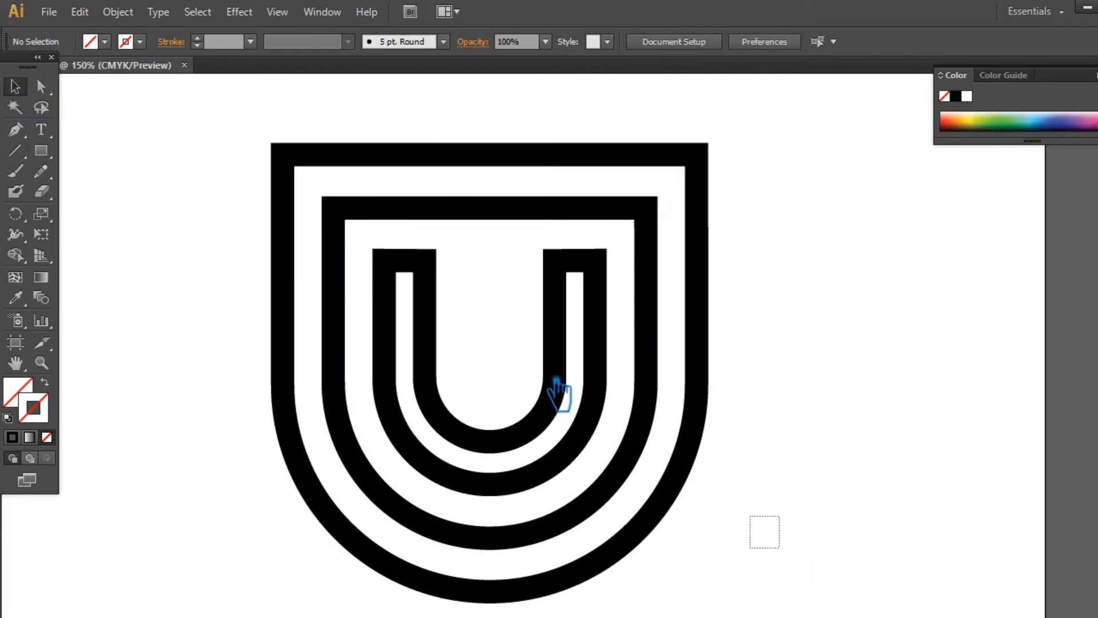
Divide the shield, U and corner lines with Pathfinder, then ungroup the pieces
{"action": "left_click_drag", "start_coordinate": [211, 109], "coordinate": [210, 110]}
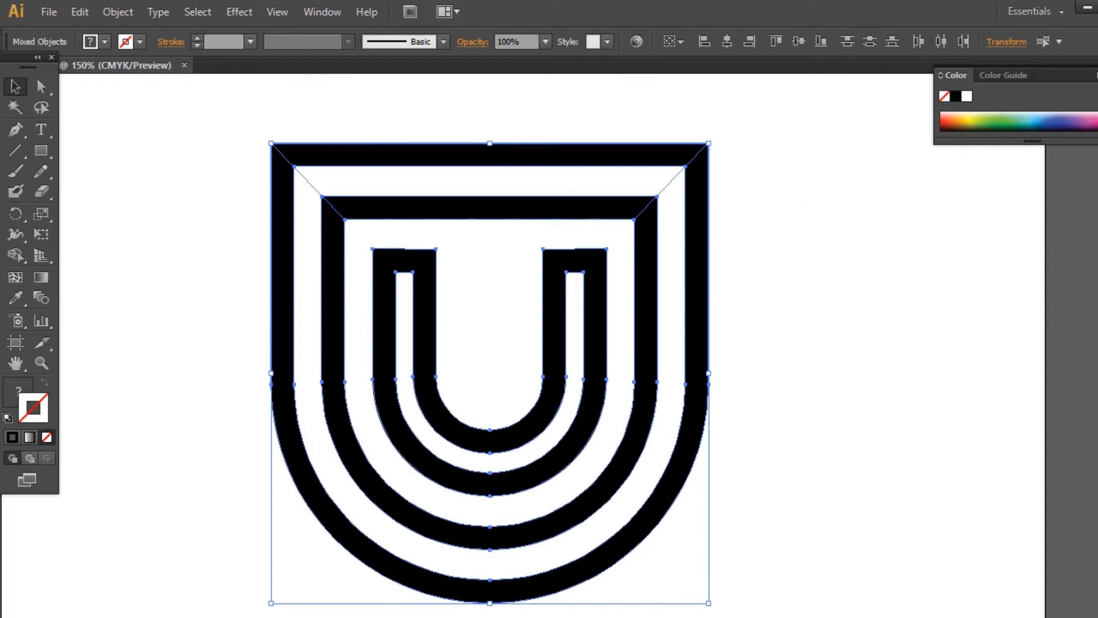
{"action": "key", "text": "ctrl+shift+F9"}
{"action": "left_click", "coordinate": [951, 500]}
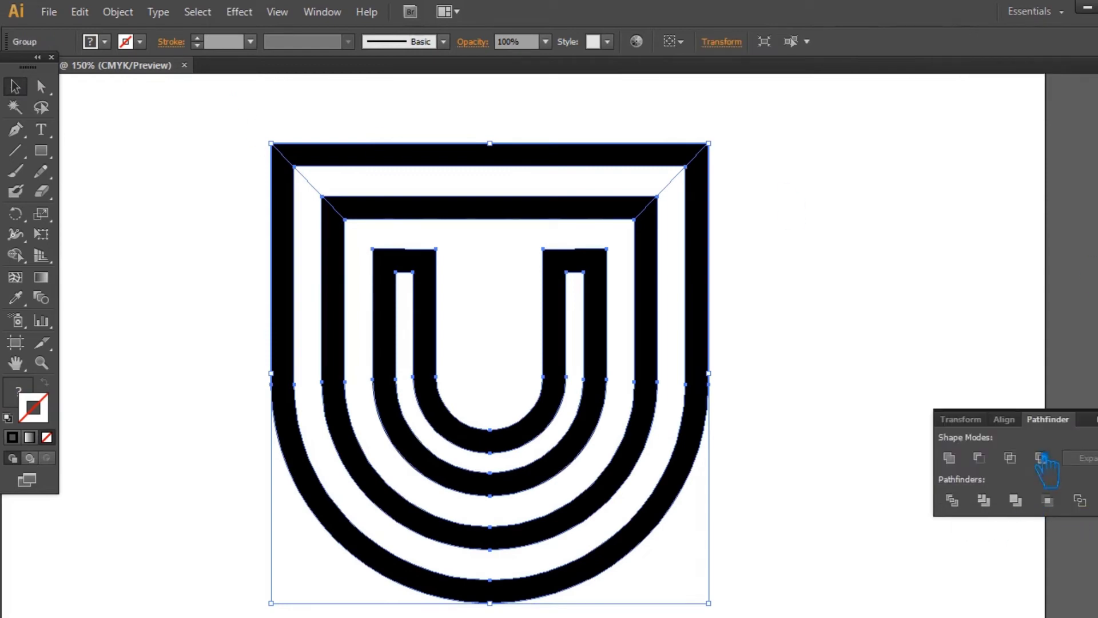
{"action": "left_click", "coordinate": [743, 309]}
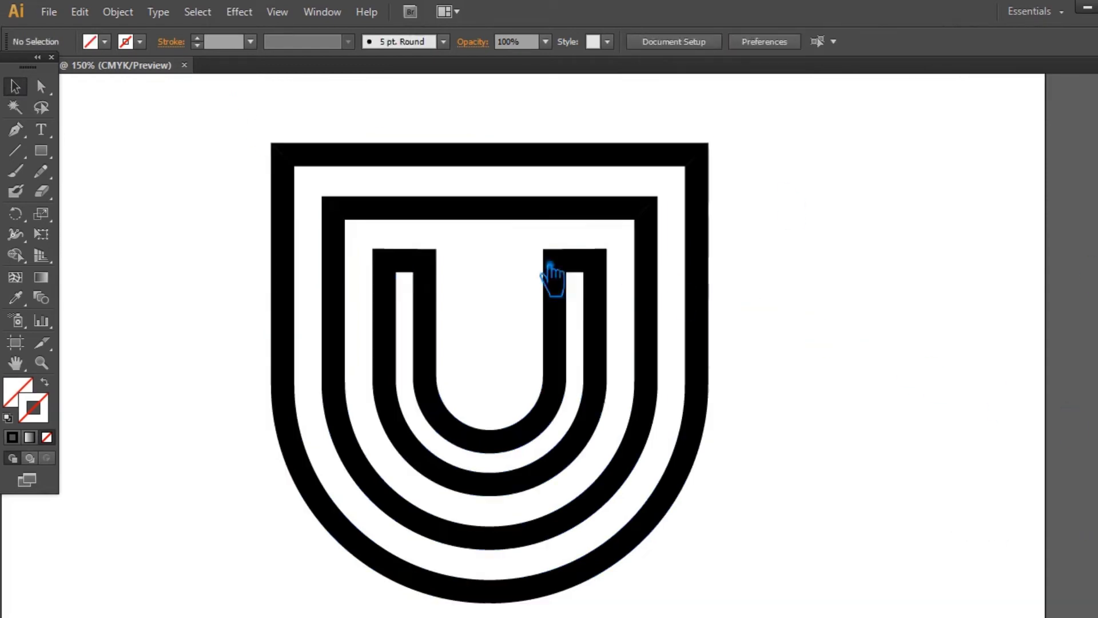
{"action": "right_click", "coordinate": [403, 224]}
{"action": "left_click", "coordinate": [456, 316]}
{"action": "left_click", "coordinate": [747, 270]}
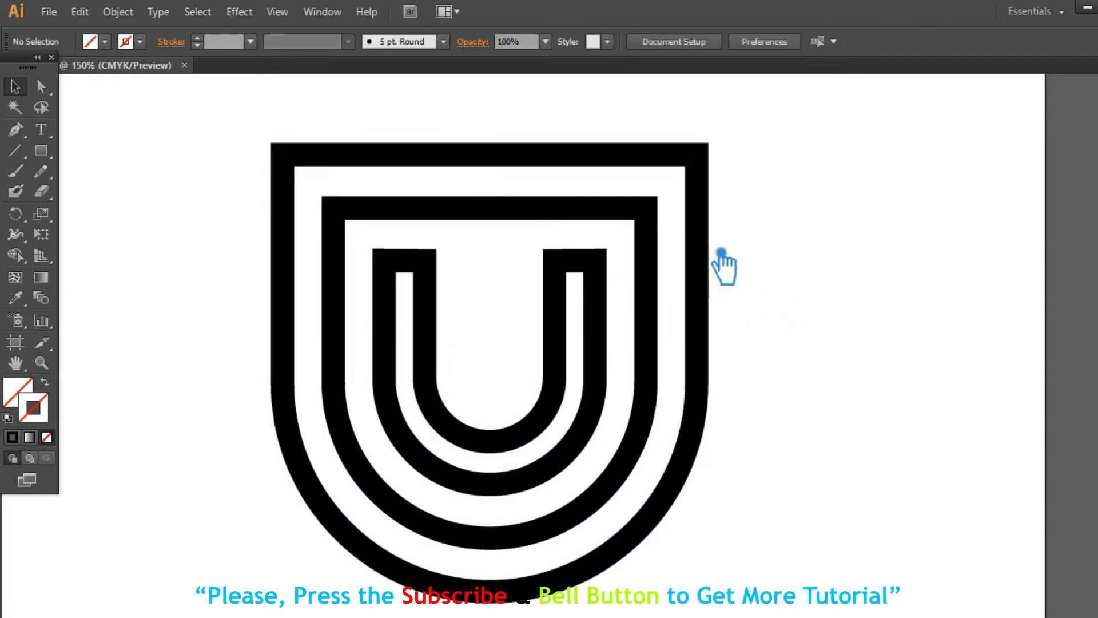
Delete the leftover inner fill piece and select the inner U shape
{"action": "left_click", "coordinate": [325, 197]}
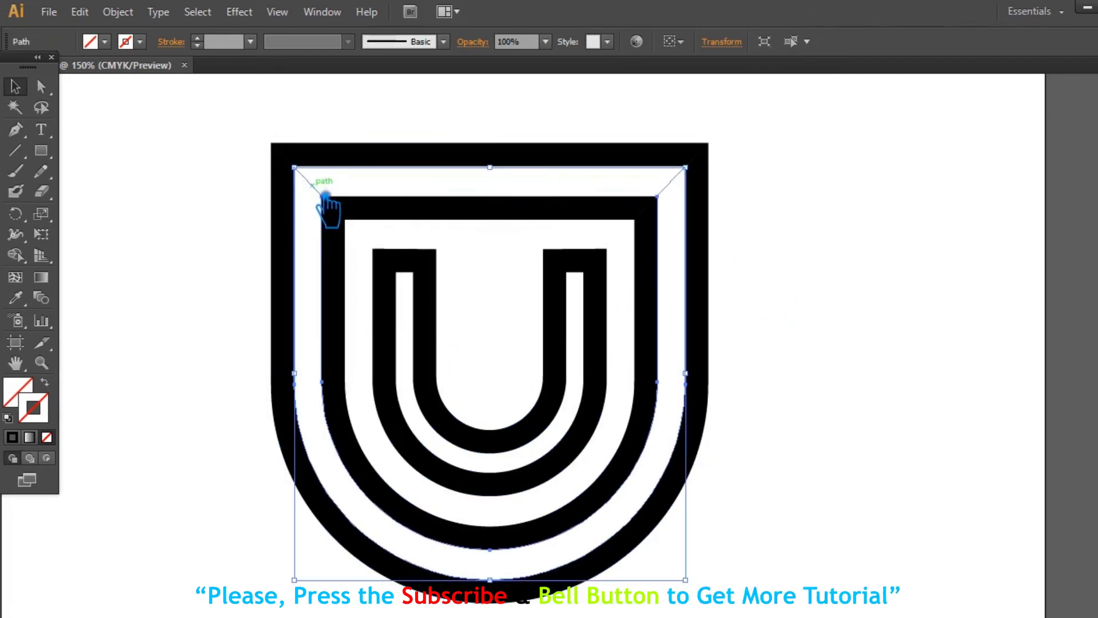
{"action": "key", "text": "Delete"}
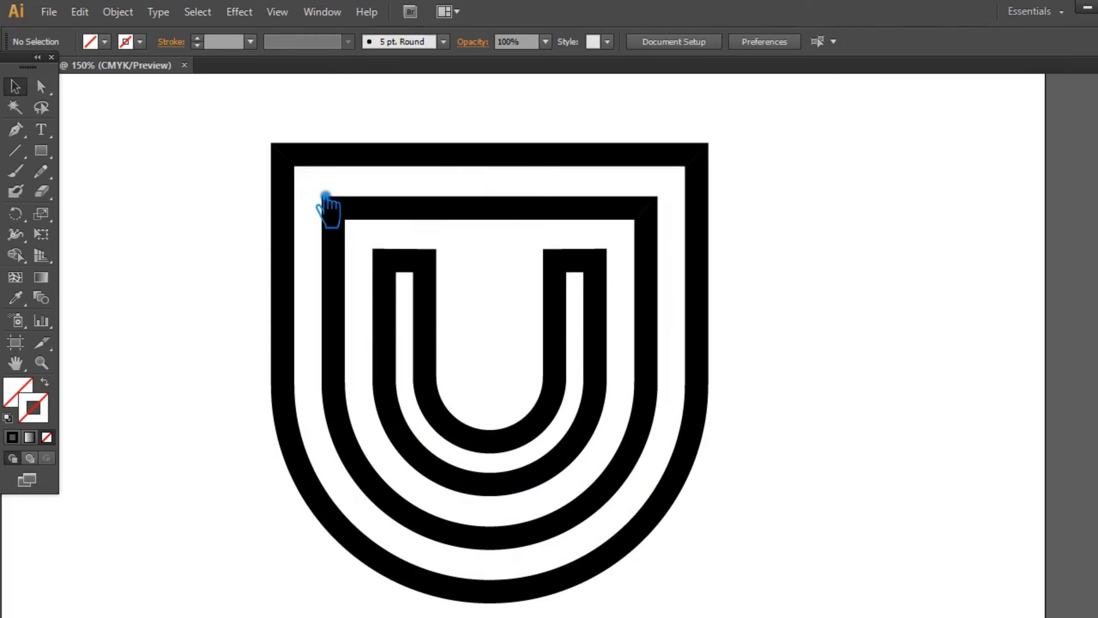
{"action": "left_click_drag", "start_coordinate": [789, 572], "coordinate": [270, 205]}
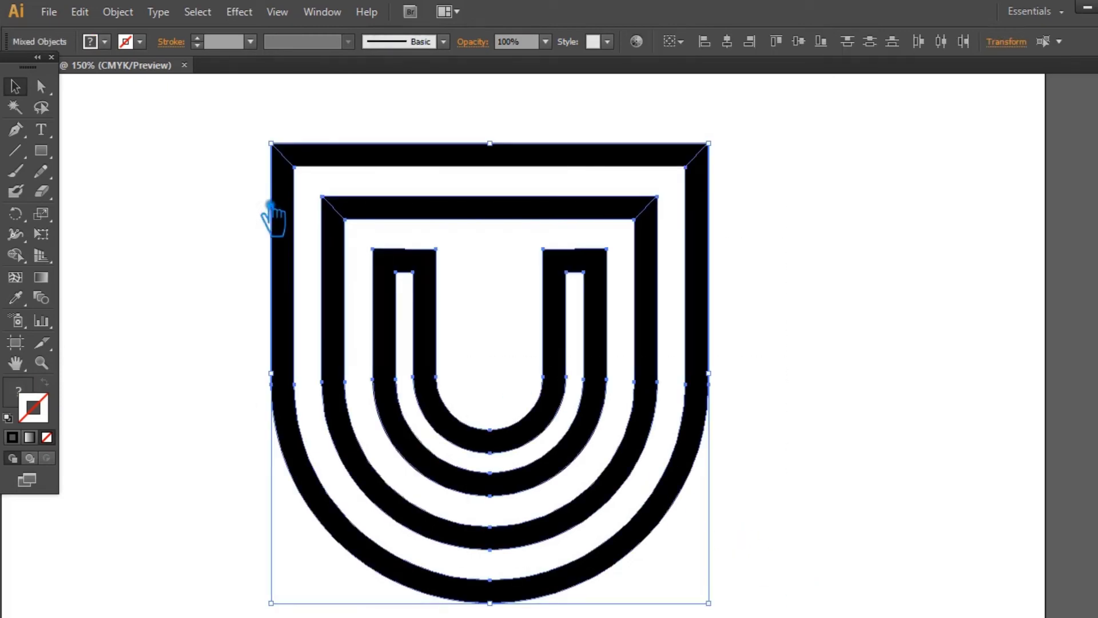
{"action": "left_click", "coordinate": [894, 242]}
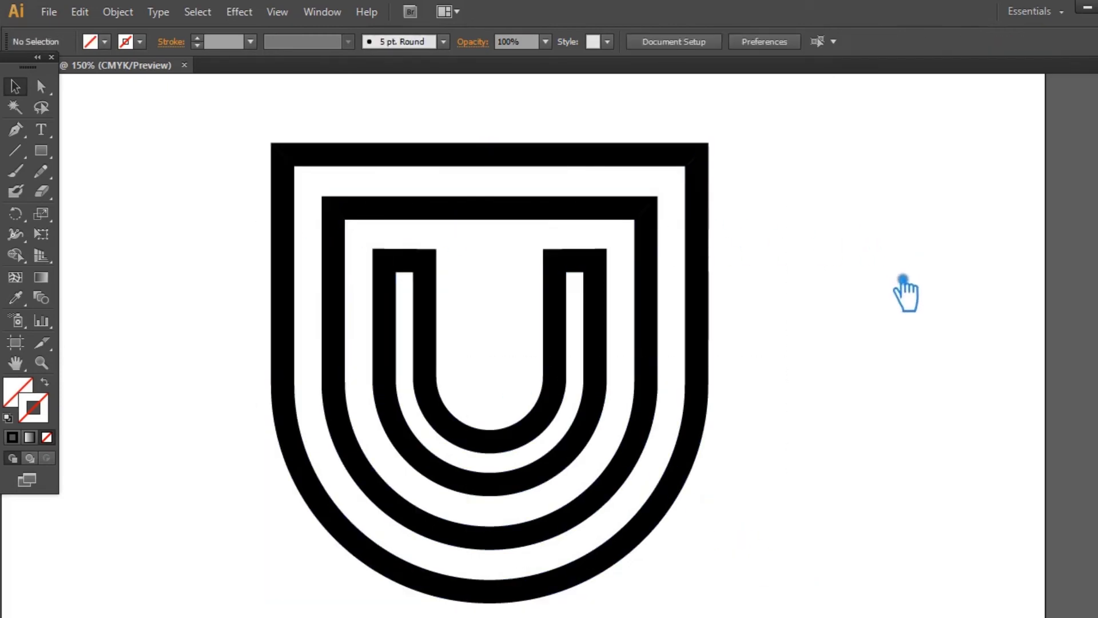
{"action": "left_click", "coordinate": [607, 394]}
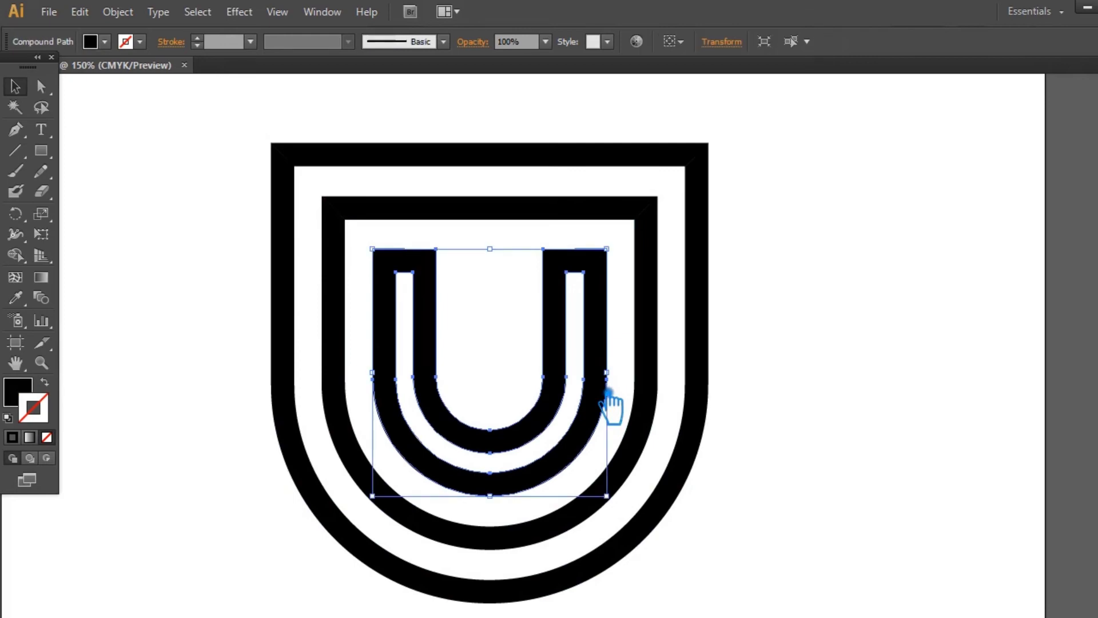
Fill the U with a medium green and switch the Color panel to RGB
{"action": "left_click", "coordinate": [26, 401]}
{"action": "double_click", "coordinate": [27, 401]}
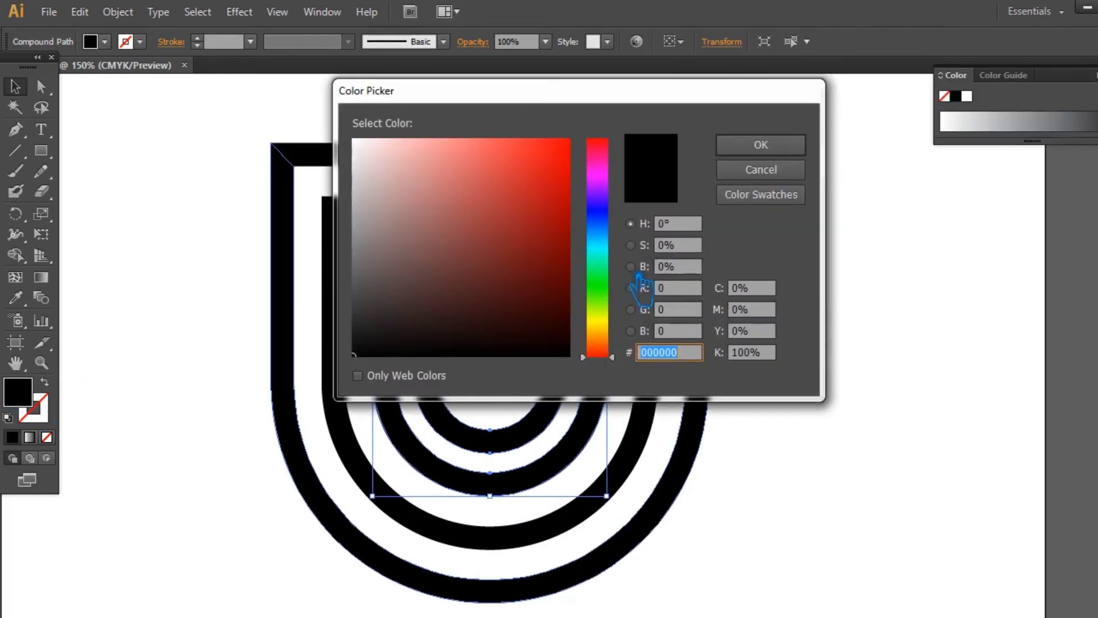
{"action": "left_click", "coordinate": [613, 309]}
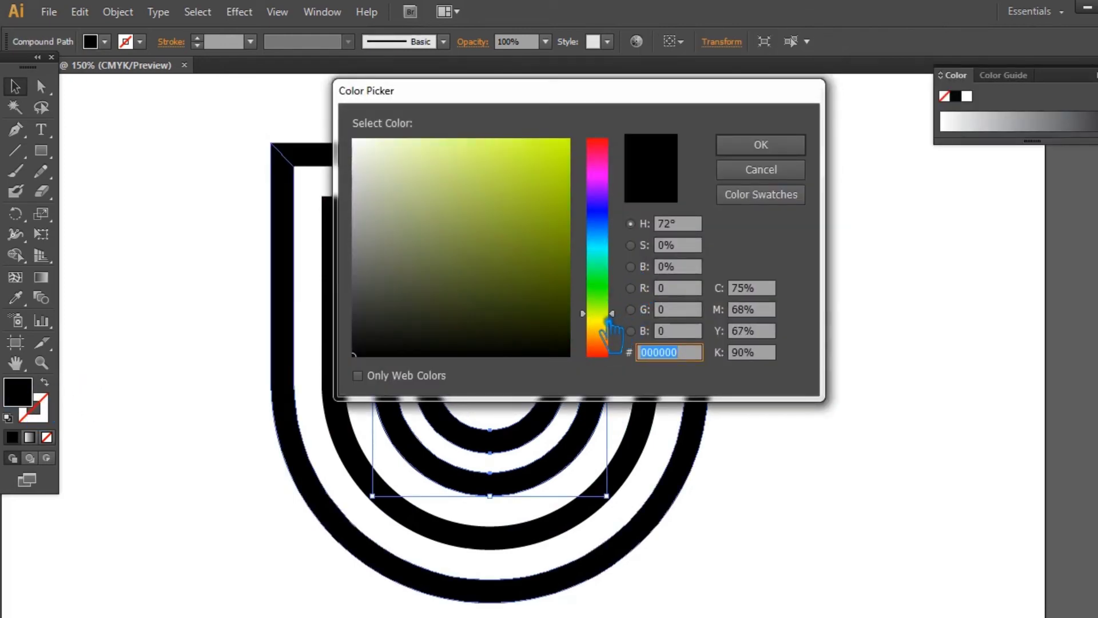
{"action": "left_click_drag", "start_coordinate": [611, 318], "coordinate": [611, 308]}
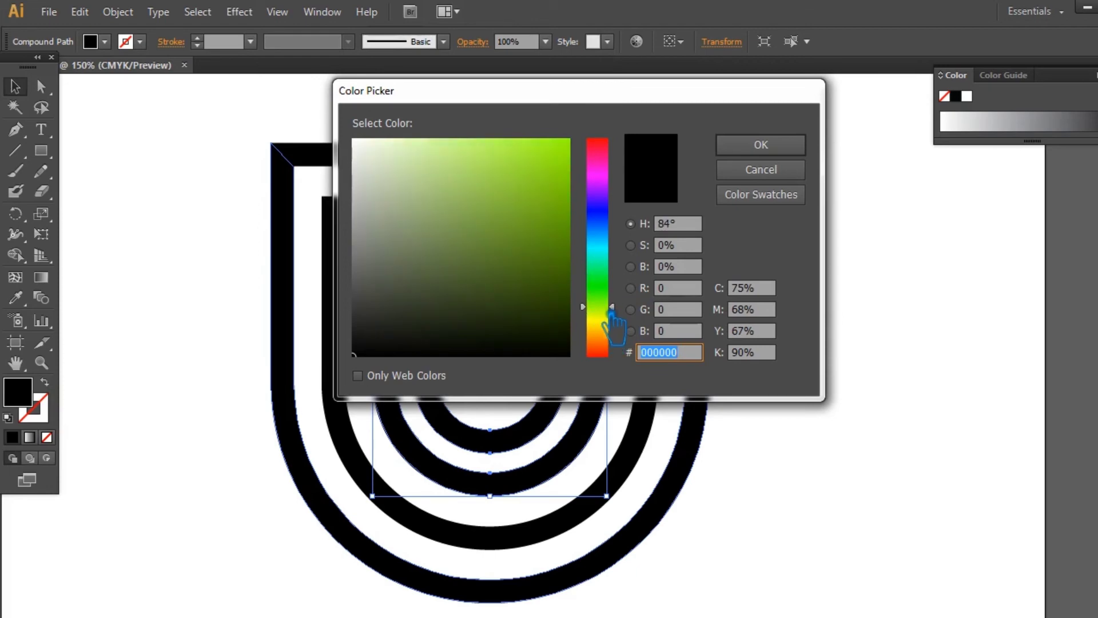
{"action": "left_click", "coordinate": [530, 211]}
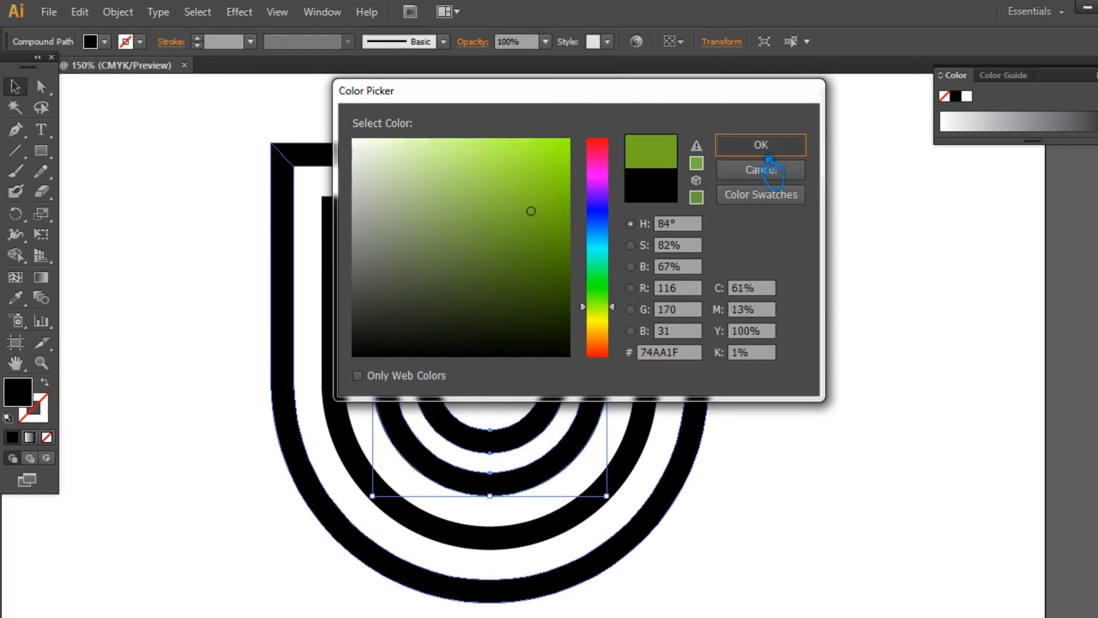
{"action": "left_click", "coordinate": [761, 169]}
{"action": "left_click", "coordinate": [1094, 75]}
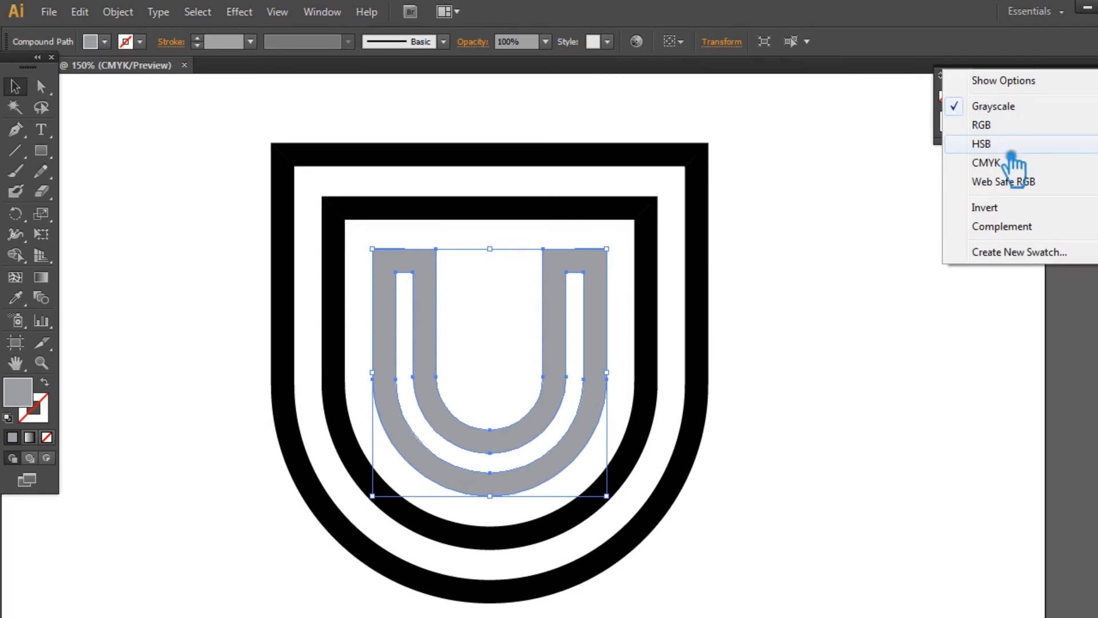
{"action": "left_click", "coordinate": [1005, 129]}
{"action": "left_click", "coordinate": [867, 306]}
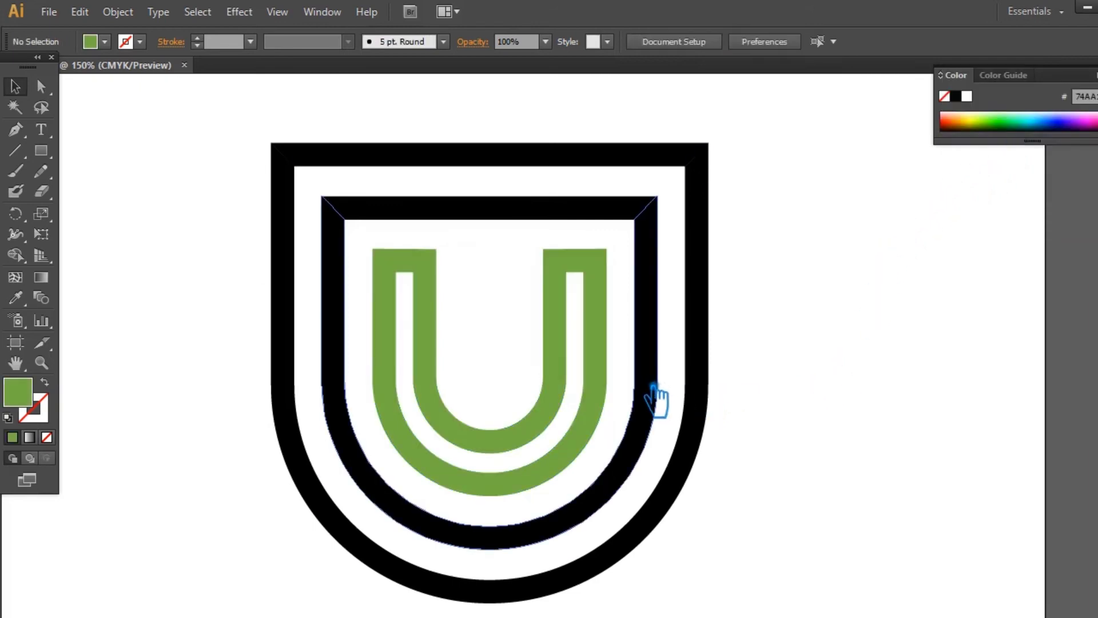
Eyedropper the U's green onto the inner shield band, then darken it
{"action": "left_click", "coordinate": [660, 359]}
{"action": "left_click", "coordinate": [16, 298]}
{"action": "left_click", "coordinate": [425, 340]}
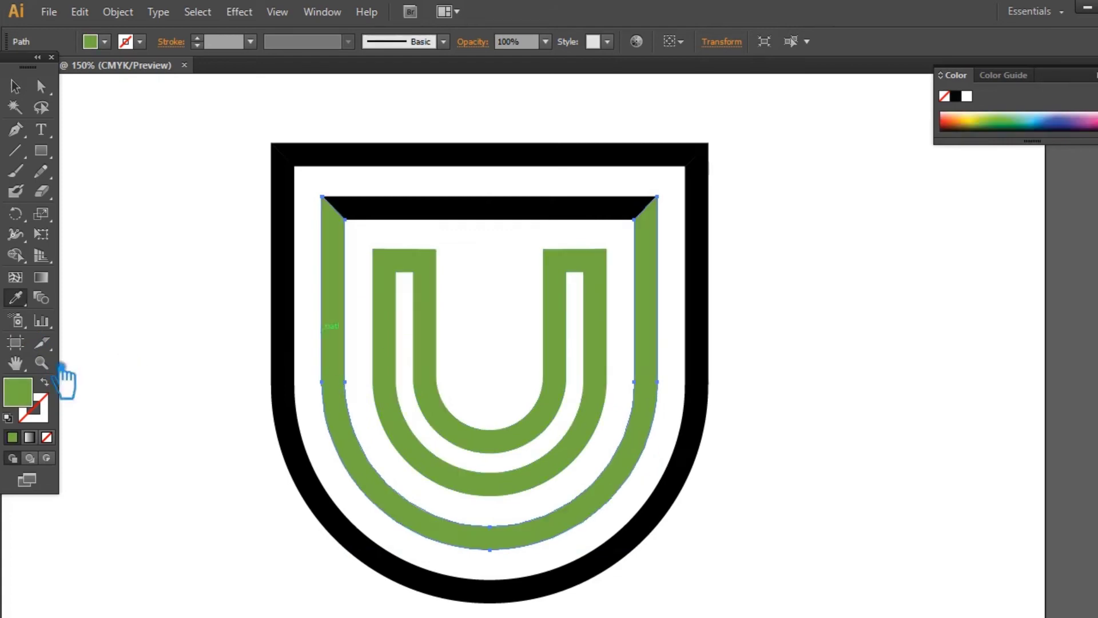
{"action": "double_click", "coordinate": [29, 394]}
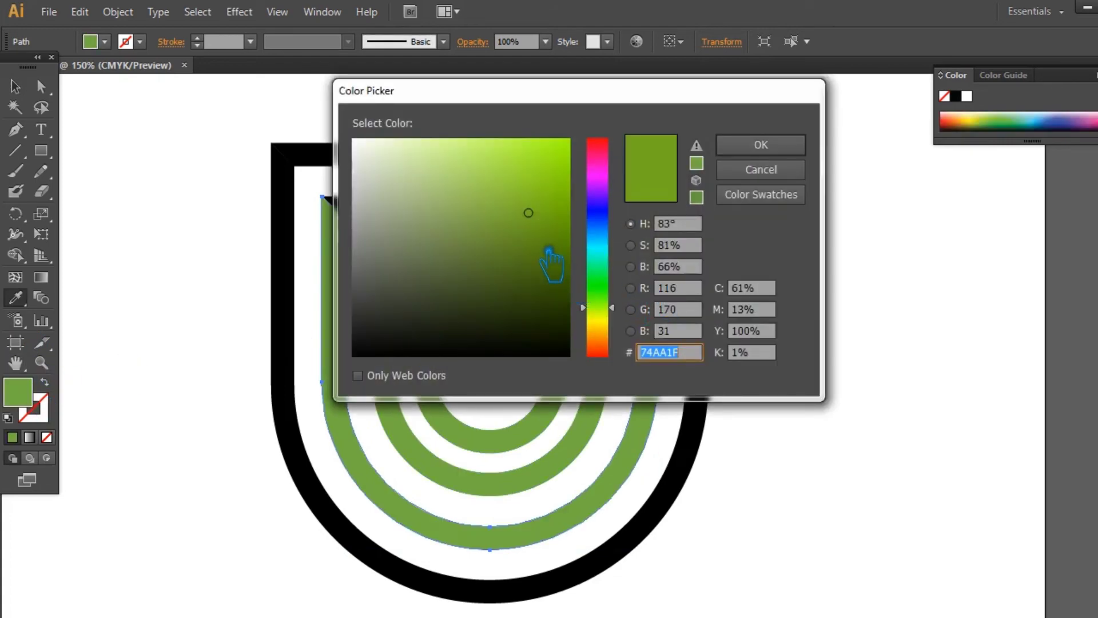
{"action": "left_click", "coordinate": [553, 248]}
{"action": "left_click", "coordinate": [755, 146]}
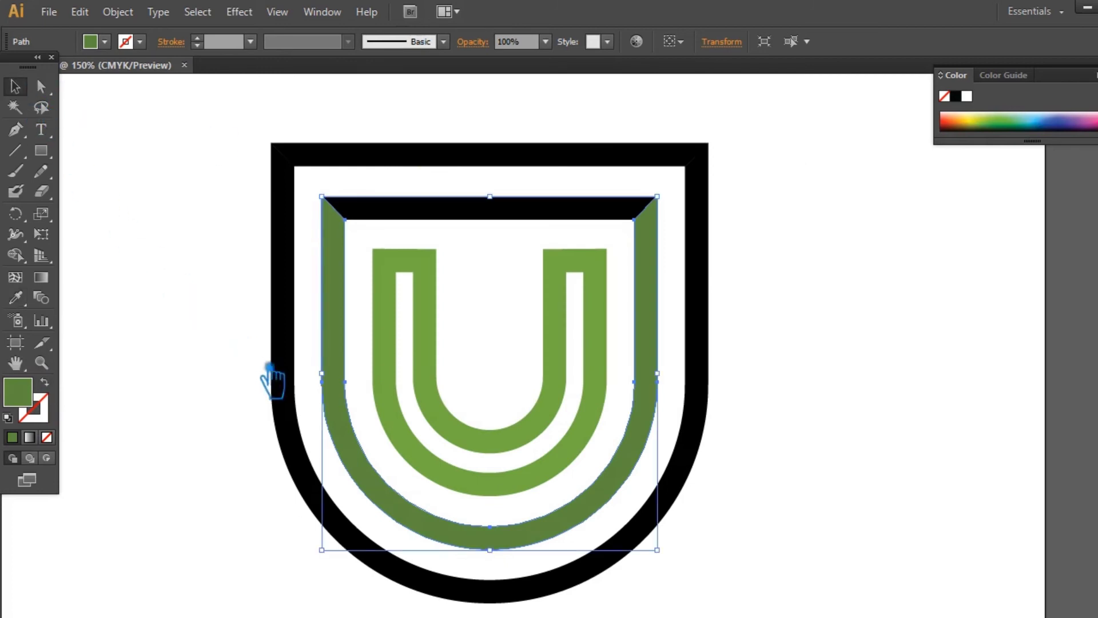
Give the outer shield band the inner band's green, darkened further
{"action": "left_click", "coordinate": [290, 395]}
{"action": "left_click", "coordinate": [16, 297]}
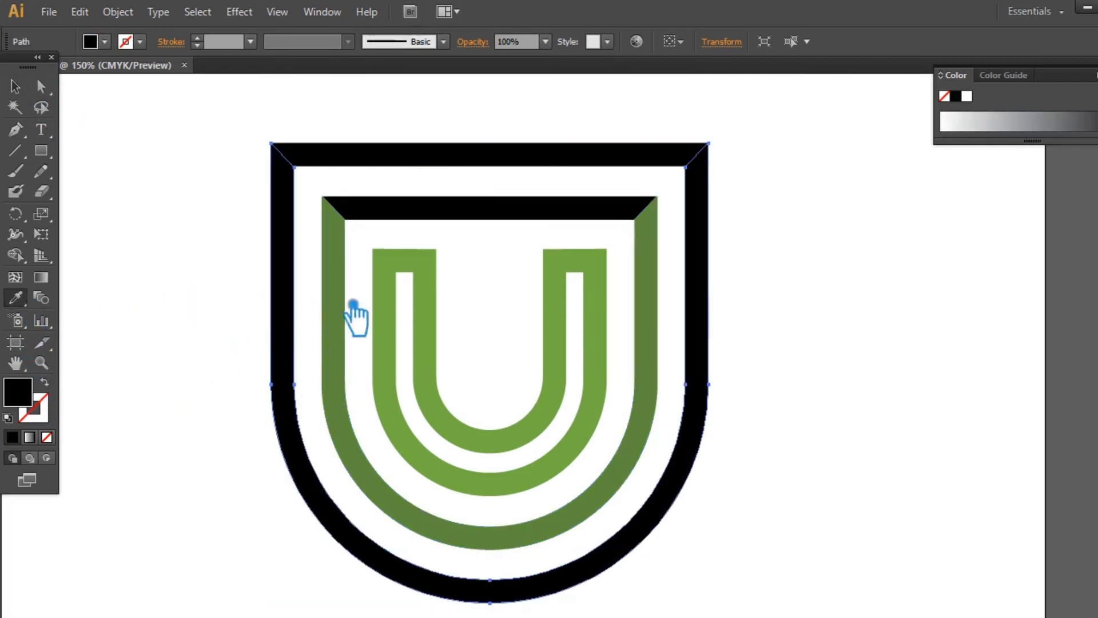
{"action": "left_click", "coordinate": [353, 382]}
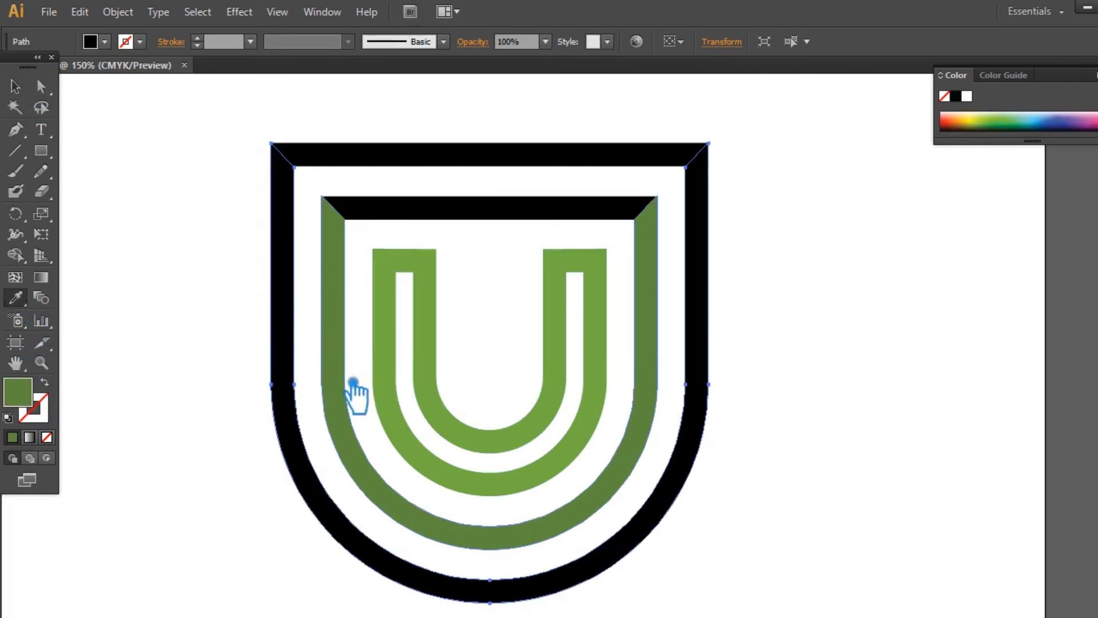
{"action": "double_click", "coordinate": [41, 403]}
{"action": "left_click", "coordinate": [540, 268]}
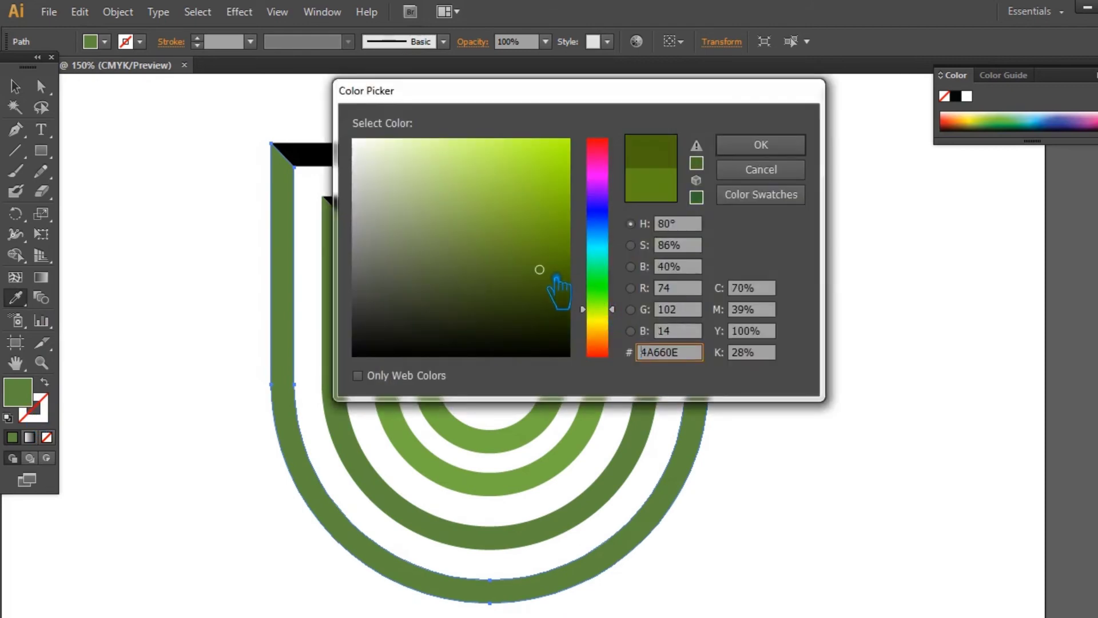
{"action": "left_click", "coordinate": [744, 147]}
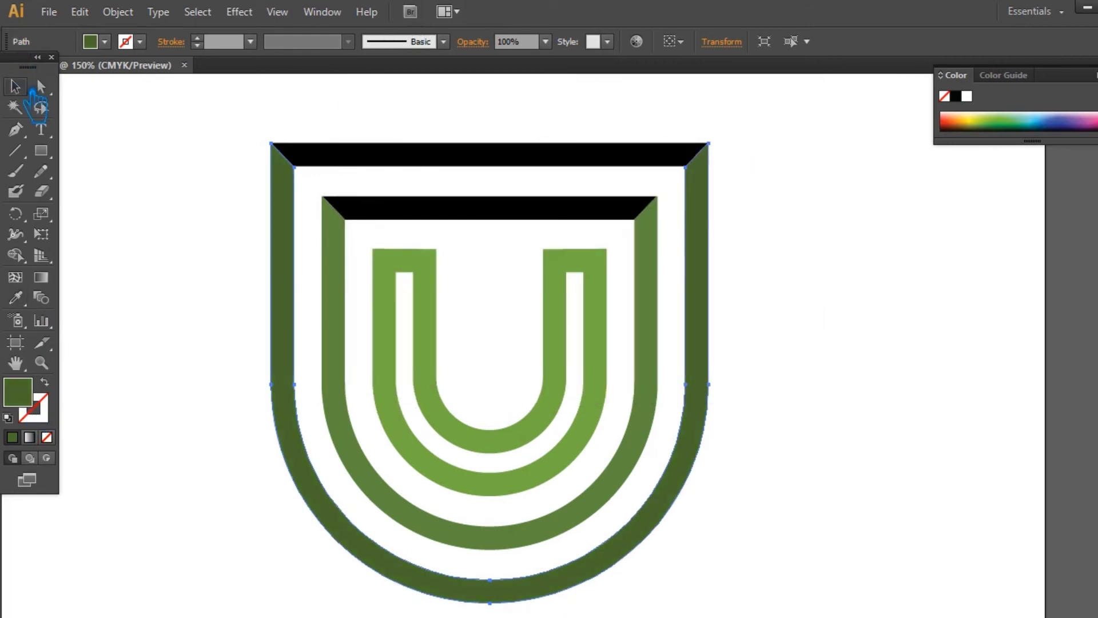
{"action": "left_click", "coordinate": [978, 343]}
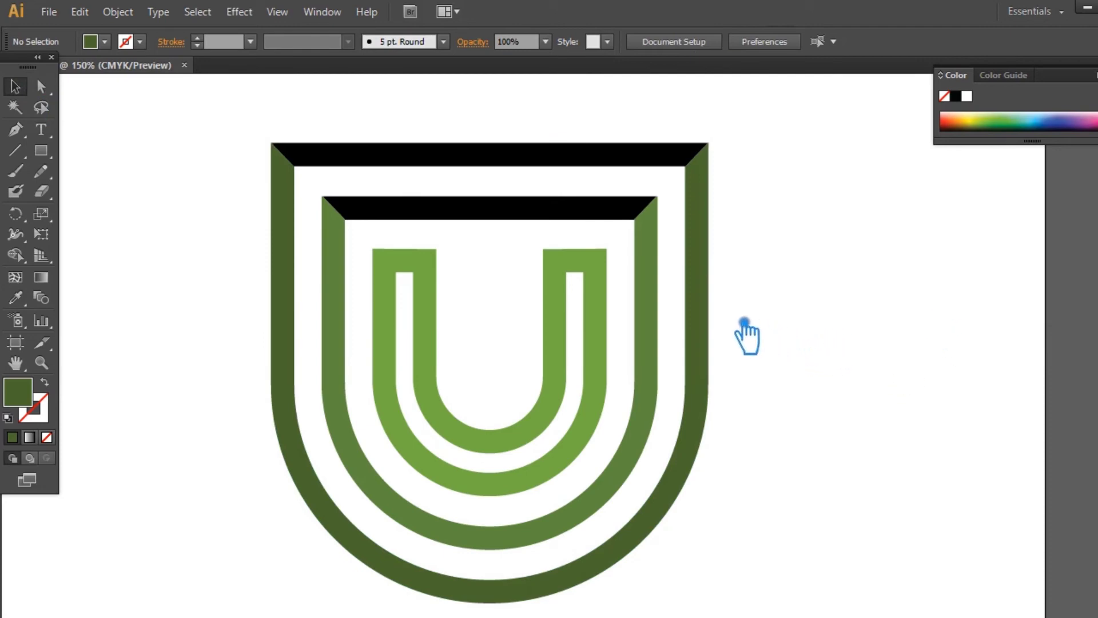
Fill the inner top bar with bright yellow-green A1B725
{"action": "left_click", "coordinate": [490, 160]}
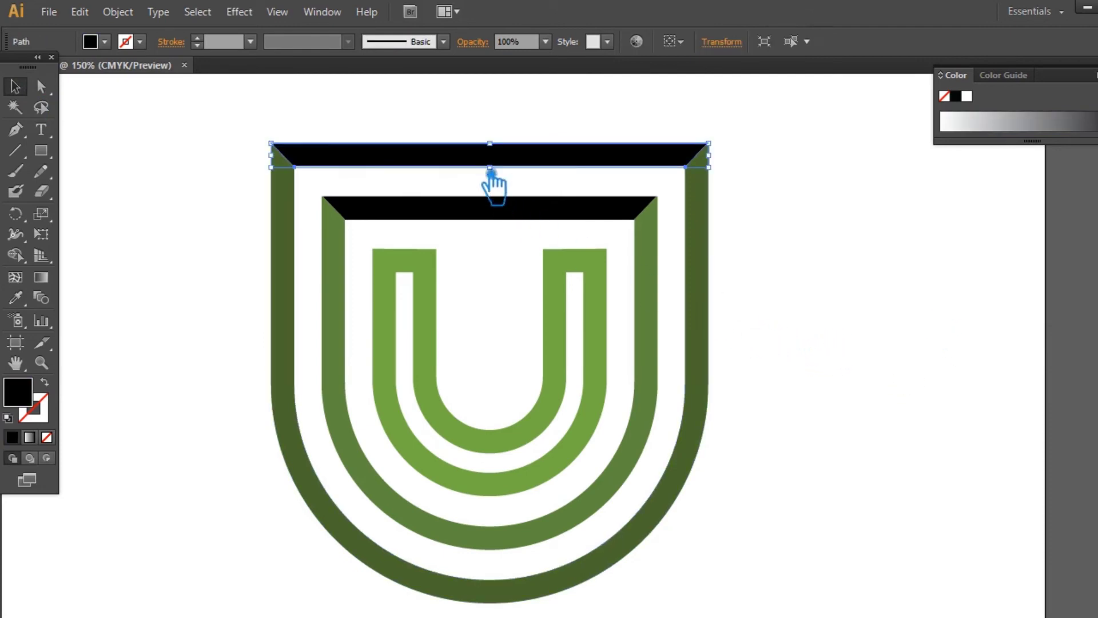
{"action": "left_click", "coordinate": [475, 216], "text": "shift"}
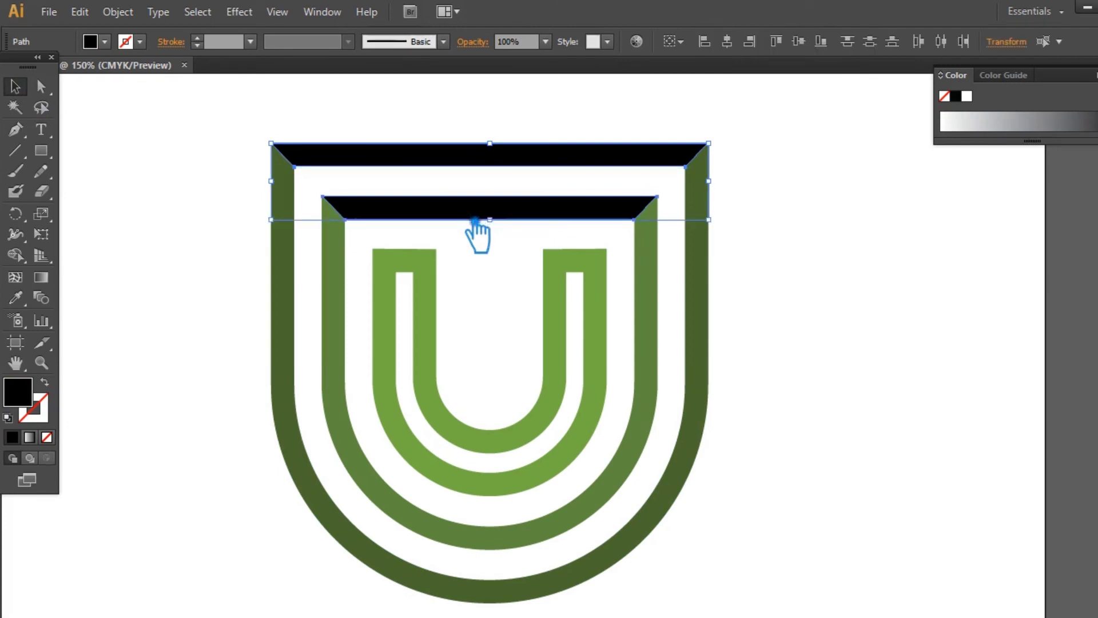
{"action": "left_click", "coordinate": [863, 238]}
{"action": "left_click", "coordinate": [535, 216]}
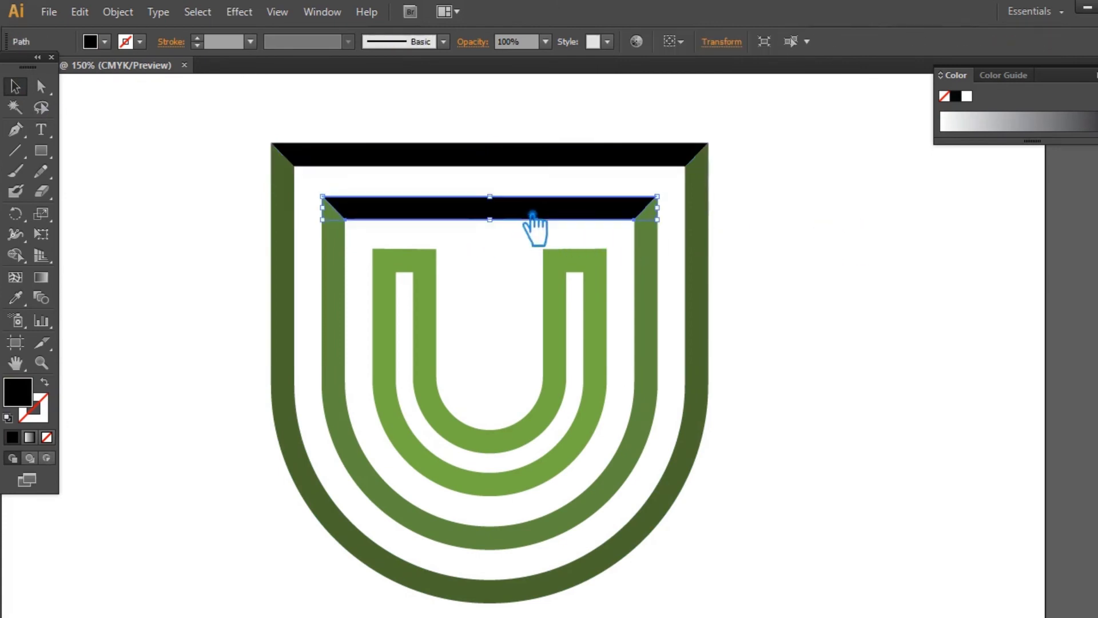
{"action": "double_click", "coordinate": [27, 401]}
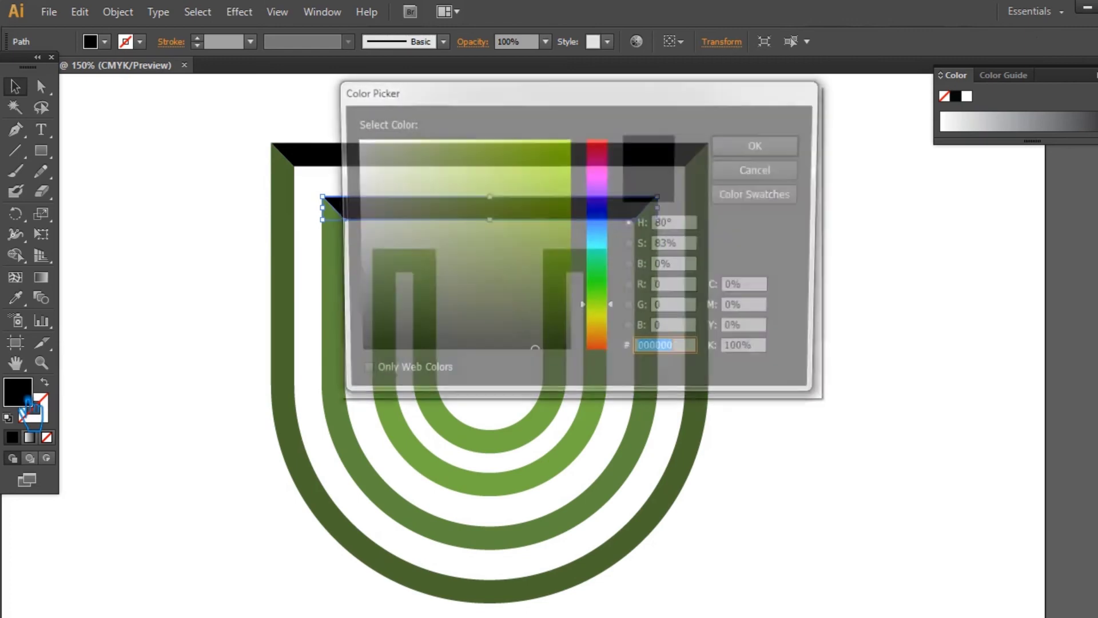
{"action": "left_click_drag", "start_coordinate": [607, 320], "coordinate": [612, 321]}
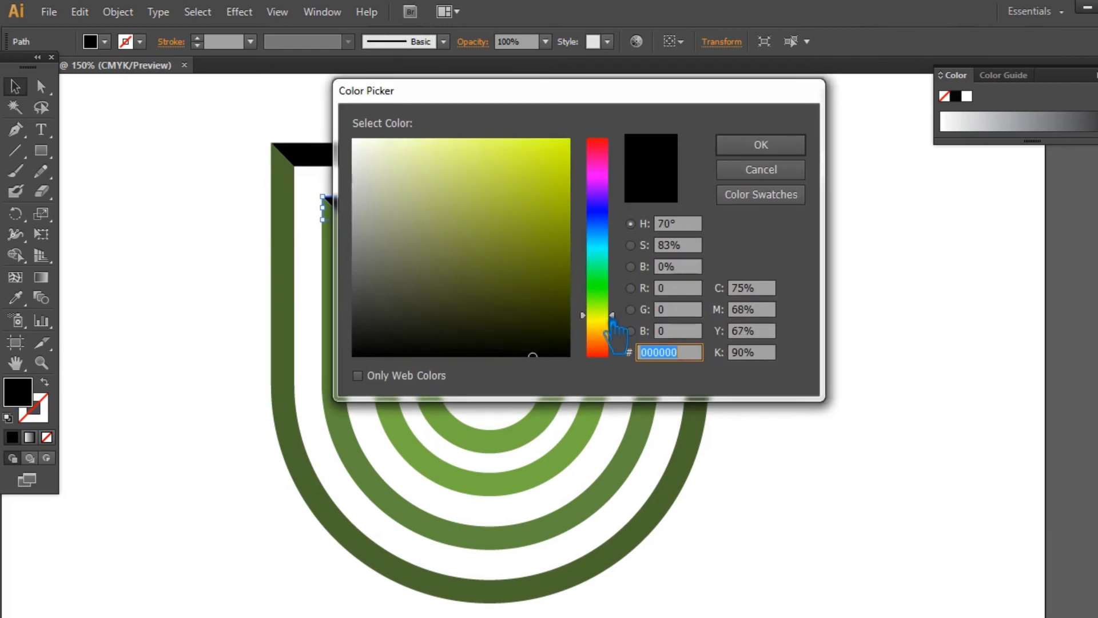
{"action": "left_click_drag", "start_coordinate": [551, 265], "coordinate": [527, 199]}
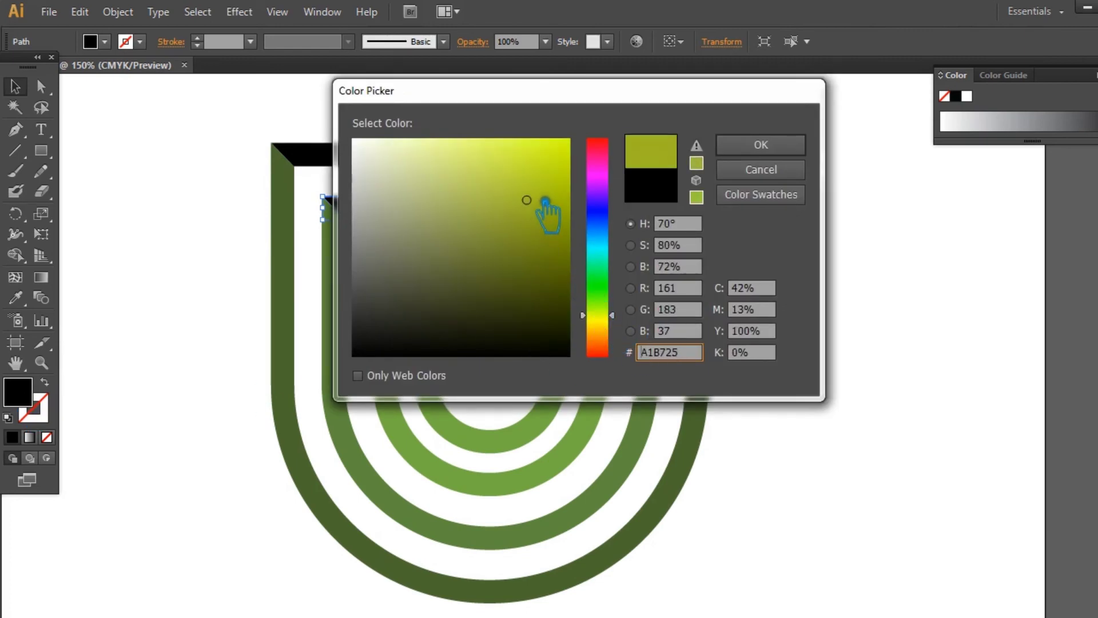
{"action": "left_click", "coordinate": [760, 145]}
Switch the Color panel's colour mode to RGB and deselect
{"action": "left_click", "coordinate": [1094, 75]}
{"action": "left_click", "coordinate": [1044, 124]}
{"action": "left_click", "coordinate": [885, 179]}
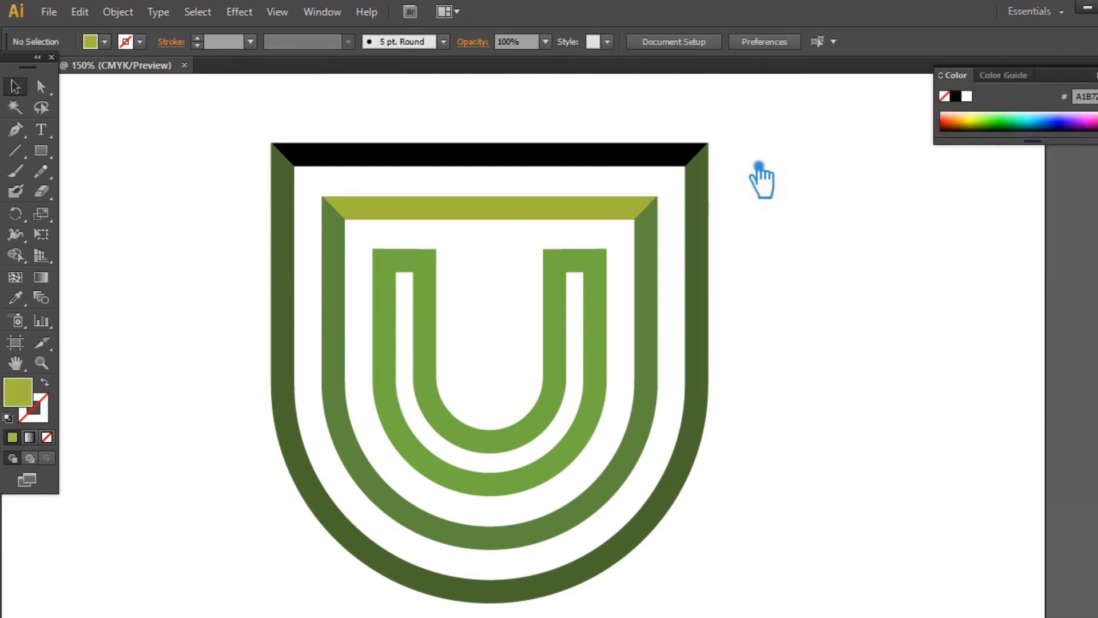
Eyedropper the yellow-green onto the outer top bar and darken it to olive
{"action": "left_click", "coordinate": [504, 154]}
{"action": "key", "text": "i"}
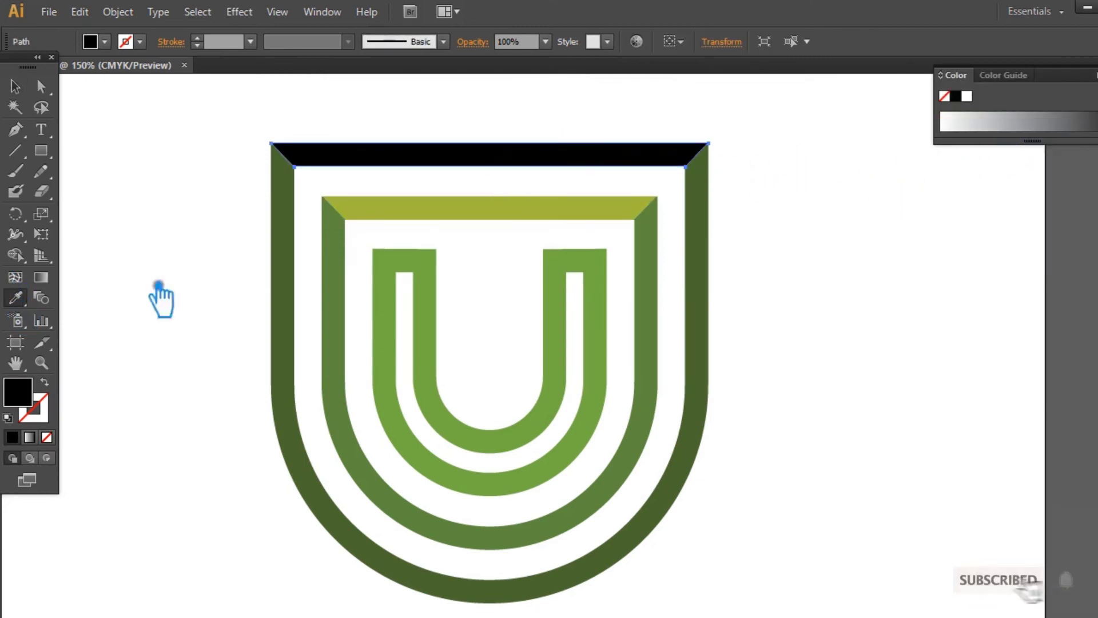
{"action": "left_click", "coordinate": [420, 212]}
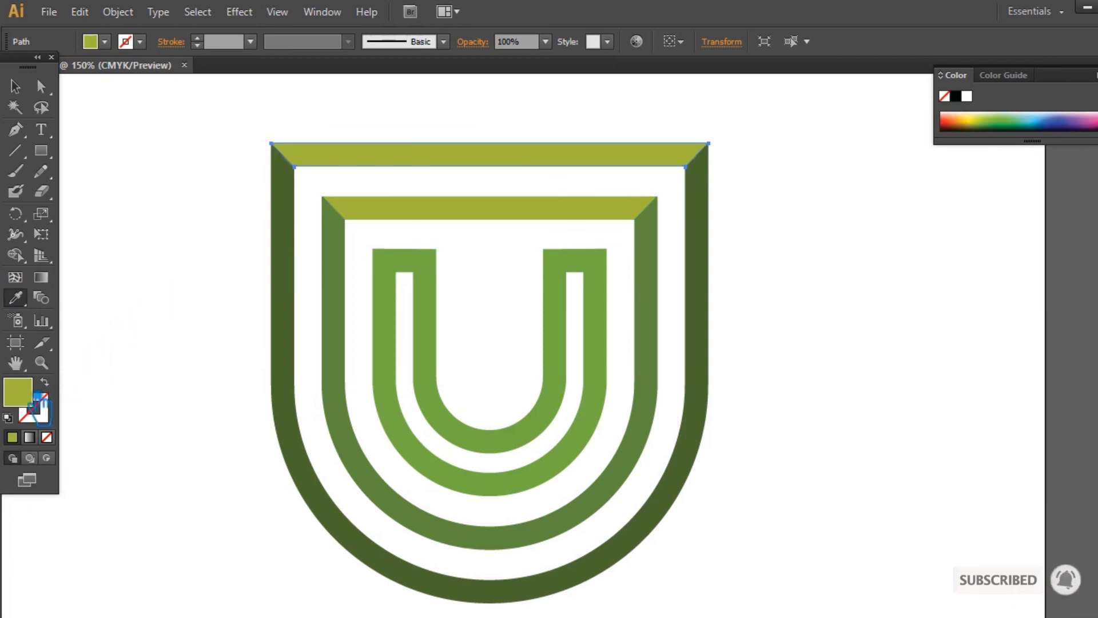
{"action": "double_click", "coordinate": [30, 398]}
{"action": "left_click", "coordinate": [546, 240]}
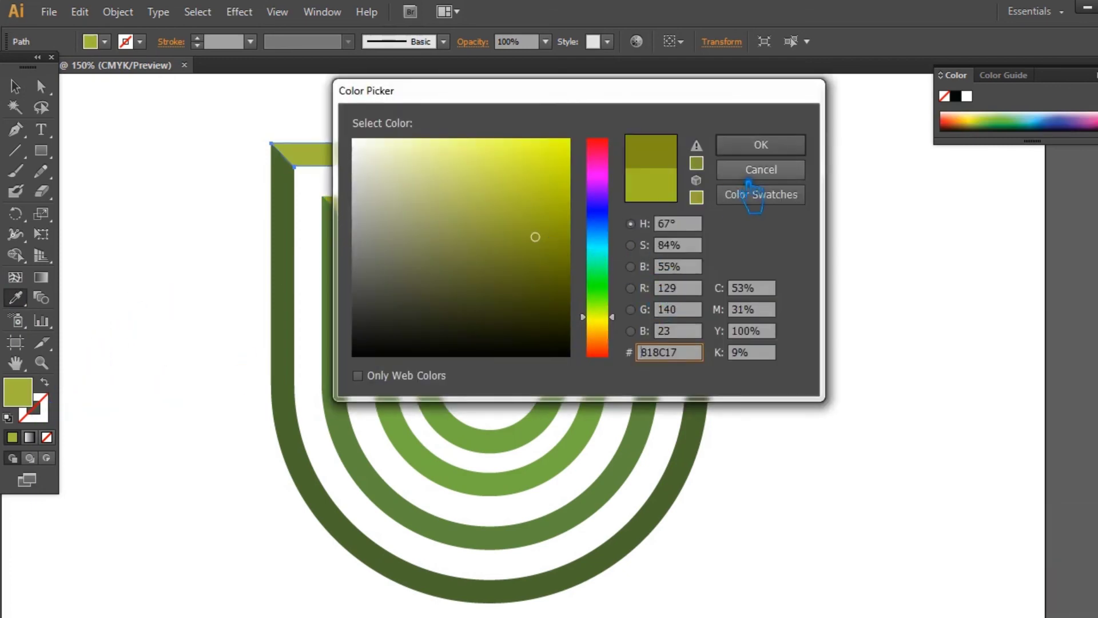
{"action": "left_click", "coordinate": [761, 144]}
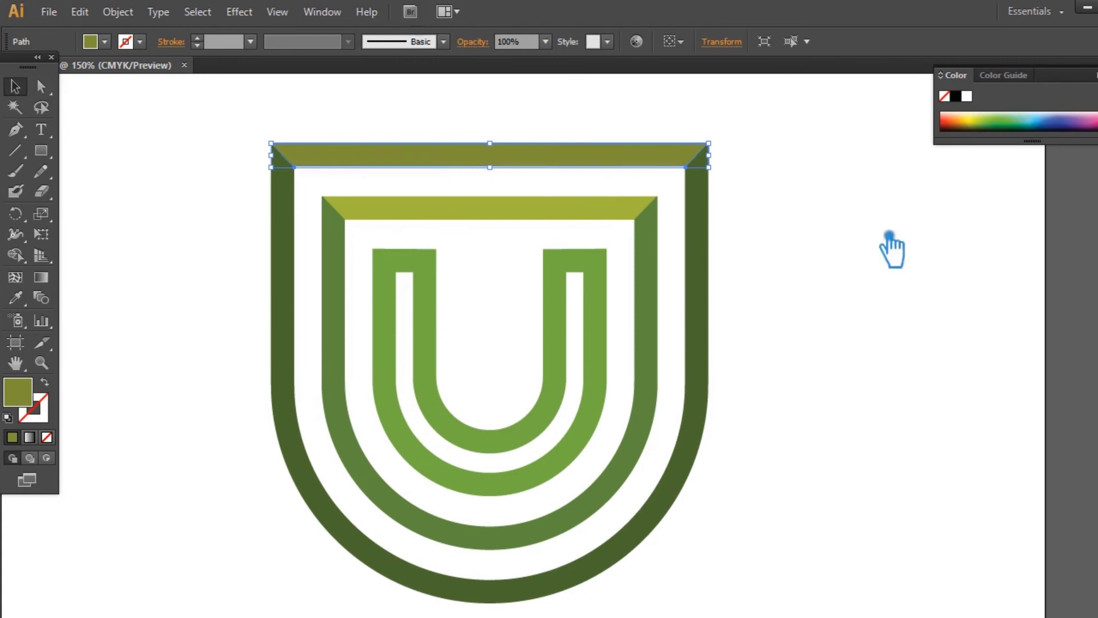
{"action": "left_click", "coordinate": [915, 247]}
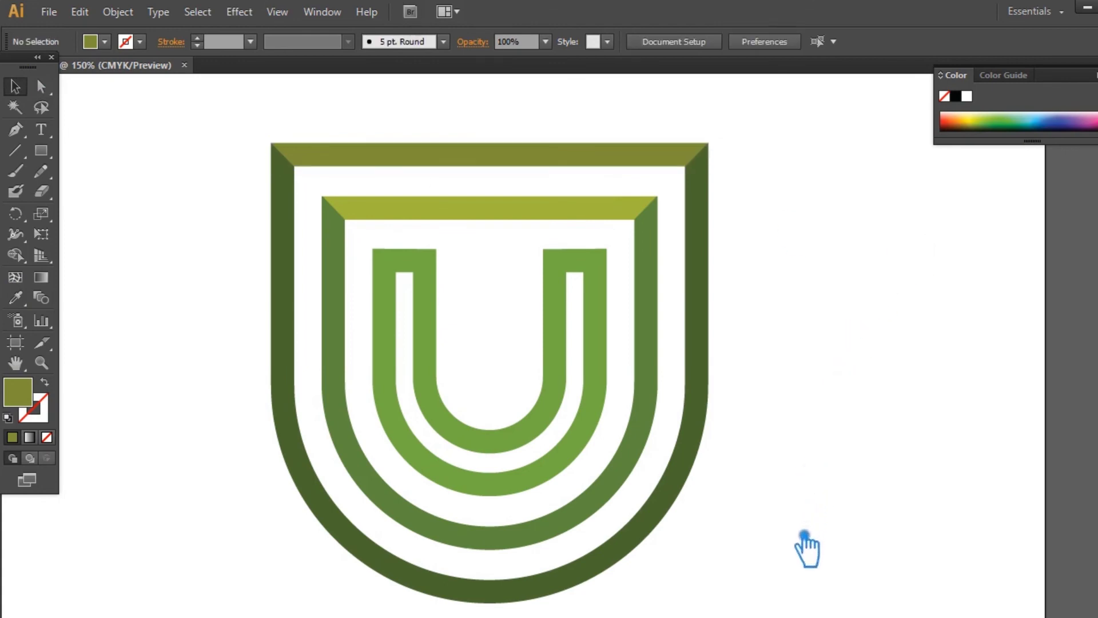
Select all the shield pieces and group them with Ctrl+G
{"action": "left_click_drag", "start_coordinate": [786, 535], "coordinate": [232, 160]}
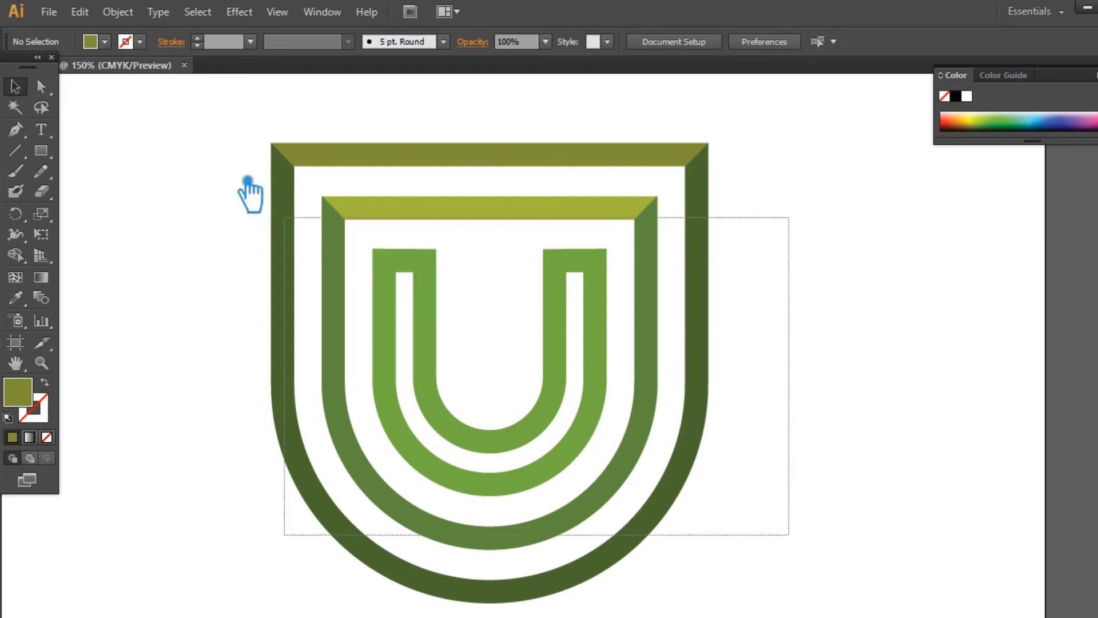
{"action": "key", "text": "ctrl+shift+b"}
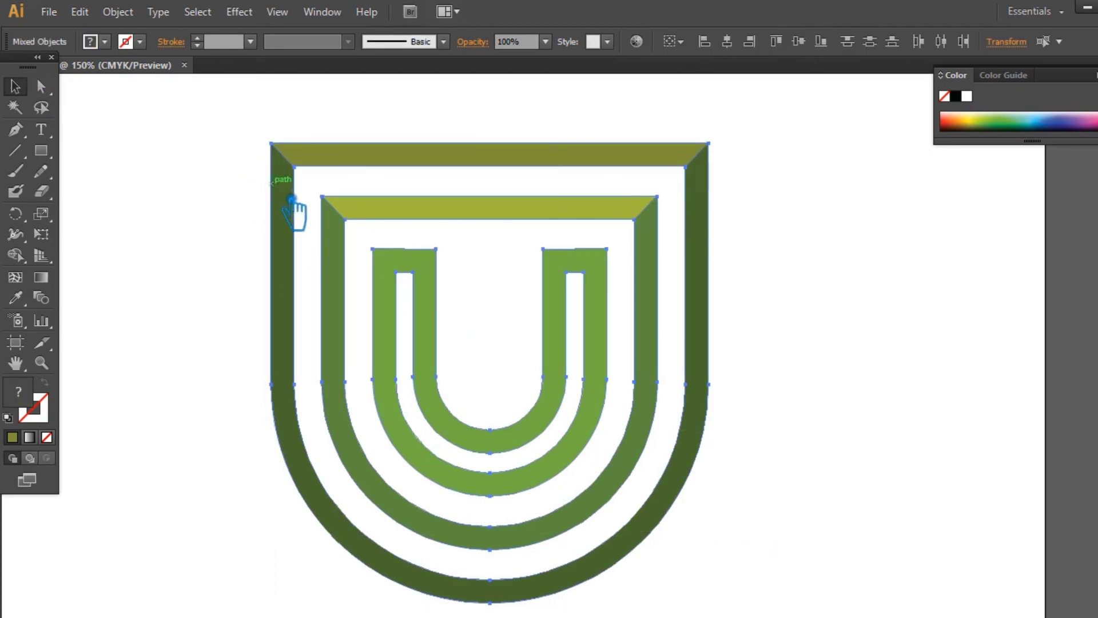
{"action": "key", "text": "ctrl+g"}
{"action": "left_click", "coordinate": [872, 283]}
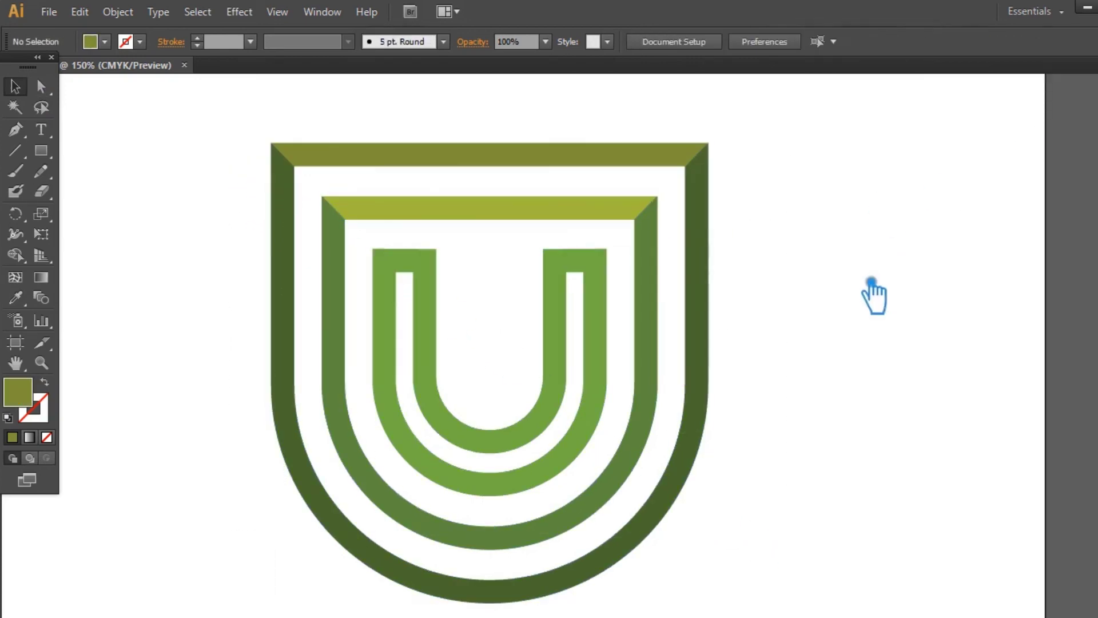
Scale the grouped shield down to a small size and zoom in around it
{"action": "left_click", "coordinate": [708, 348]}
{"action": "left_click_drag", "start_coordinate": [727, 147], "coordinate": [563, 299]}
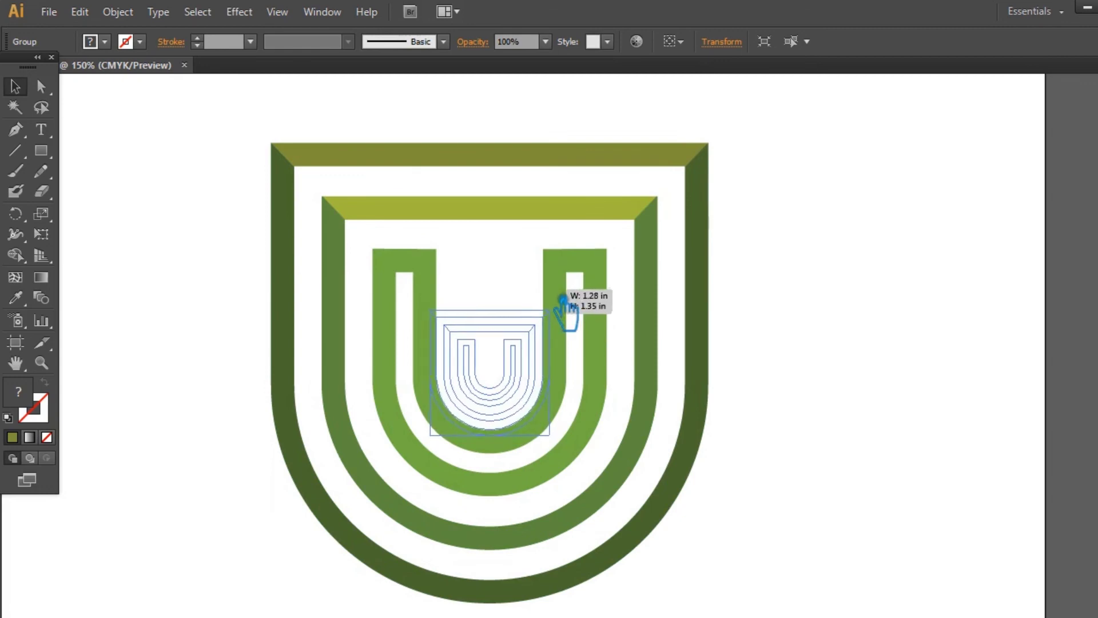
{"action": "left_click_drag", "start_coordinate": [563, 299], "coordinate": [564, 300]}
{"action": "left_click", "coordinate": [300, 252]}
{"action": "left_click", "coordinate": [41, 363]}
{"action": "mouse_move", "coordinate": [339, 252]}
{"action": "left_mouse_down"}
{"action": "mouse_move", "coordinate": [630, 454]}
{"action": "mouse_move", "coordinate": [646, 486]}
{"action": "left_mouse_up"}
Return to the Selection tool and zoom further in on the shield, to 600%
{"action": "left_click", "coordinate": [17, 87]}
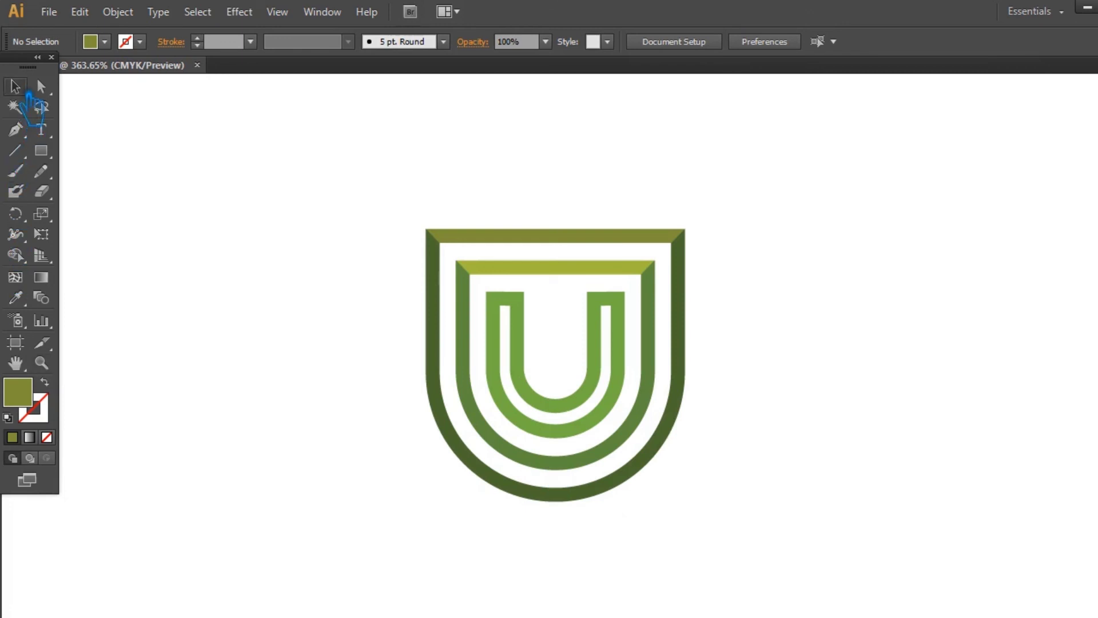
{"action": "key", "text": "ctrl+equal"}
{"action": "key", "text": "ctrl+equal"}
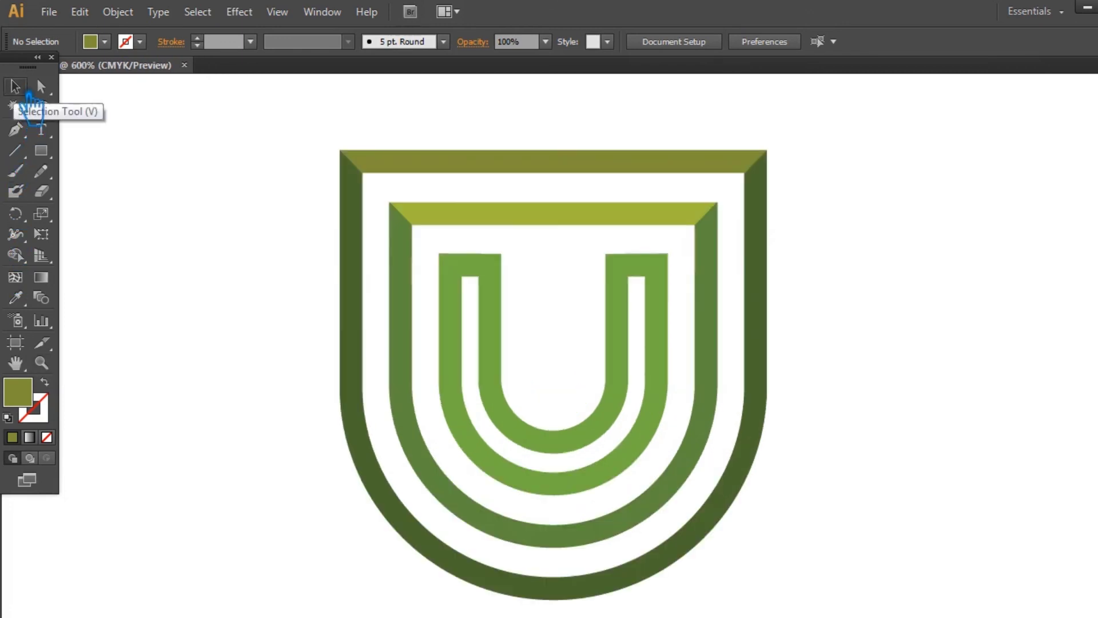